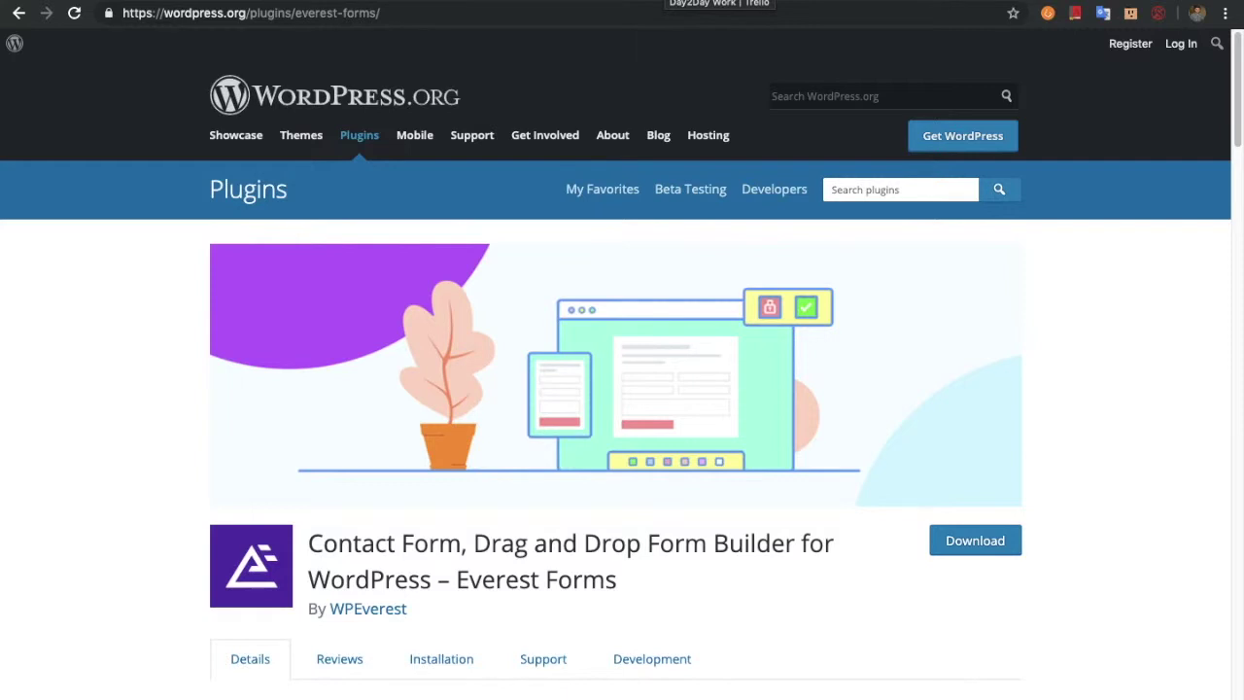
Look over the plugin page's title text and web address.
scroll(570, 472, "down", 1)
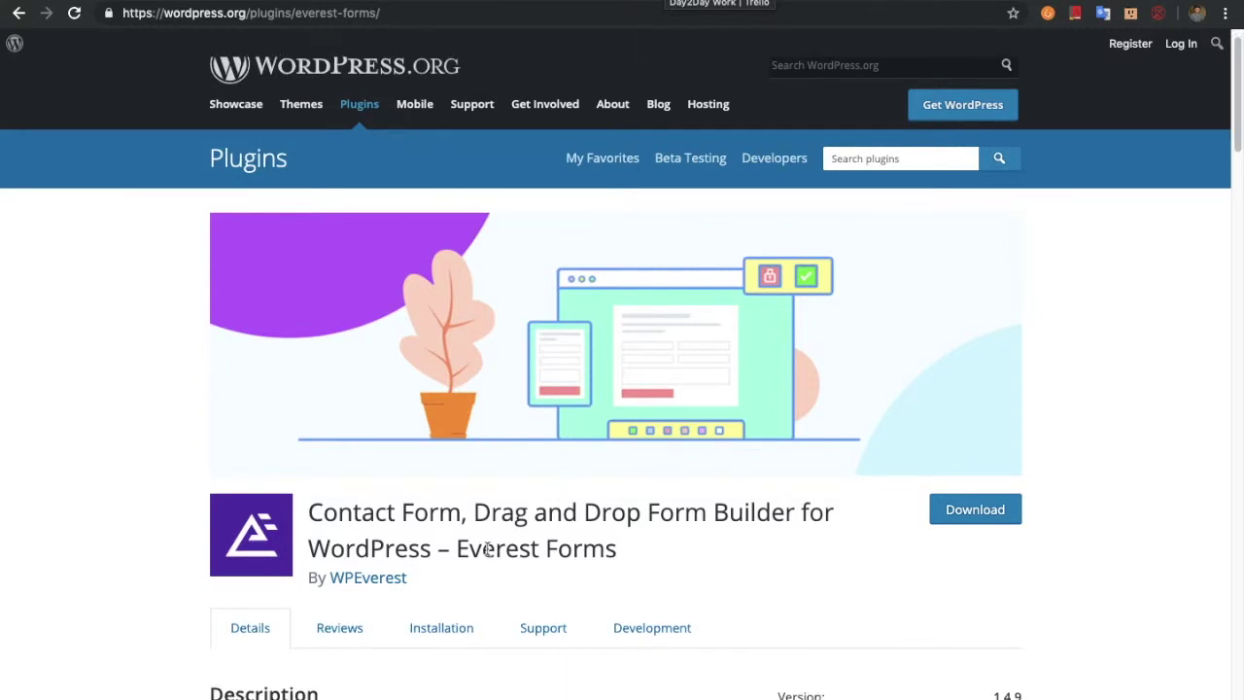
left_click_drag(311, 503, 641, 552)
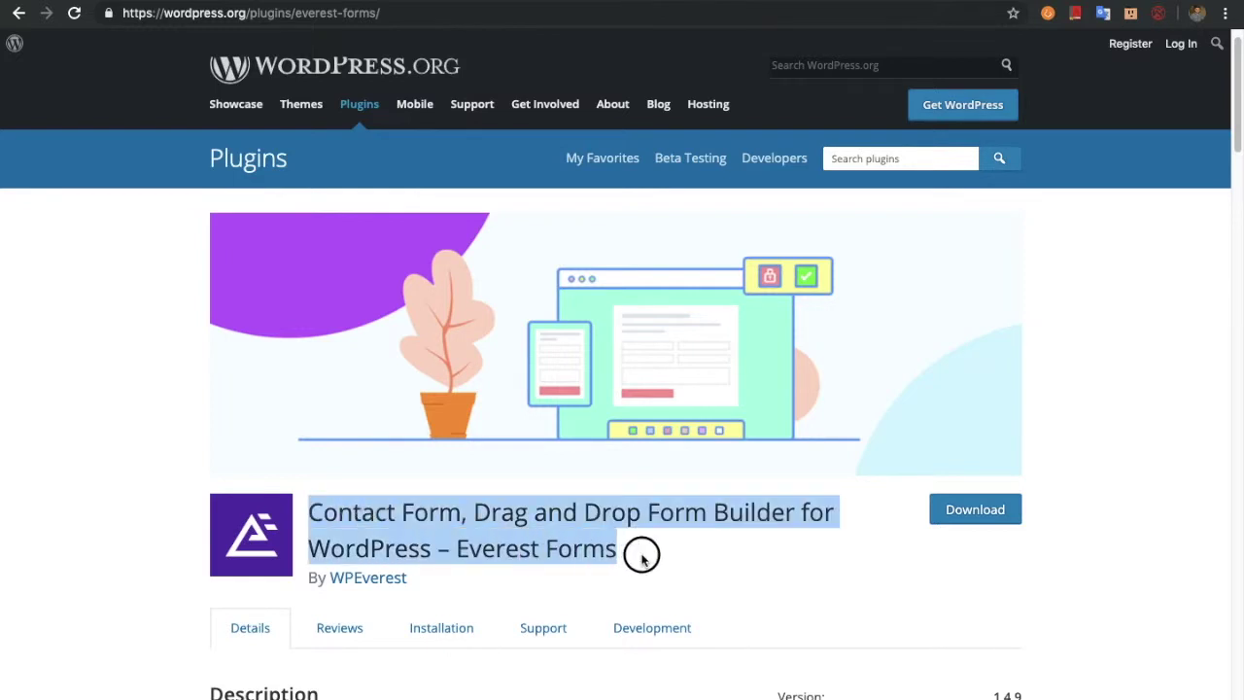
left_click(700, 560)
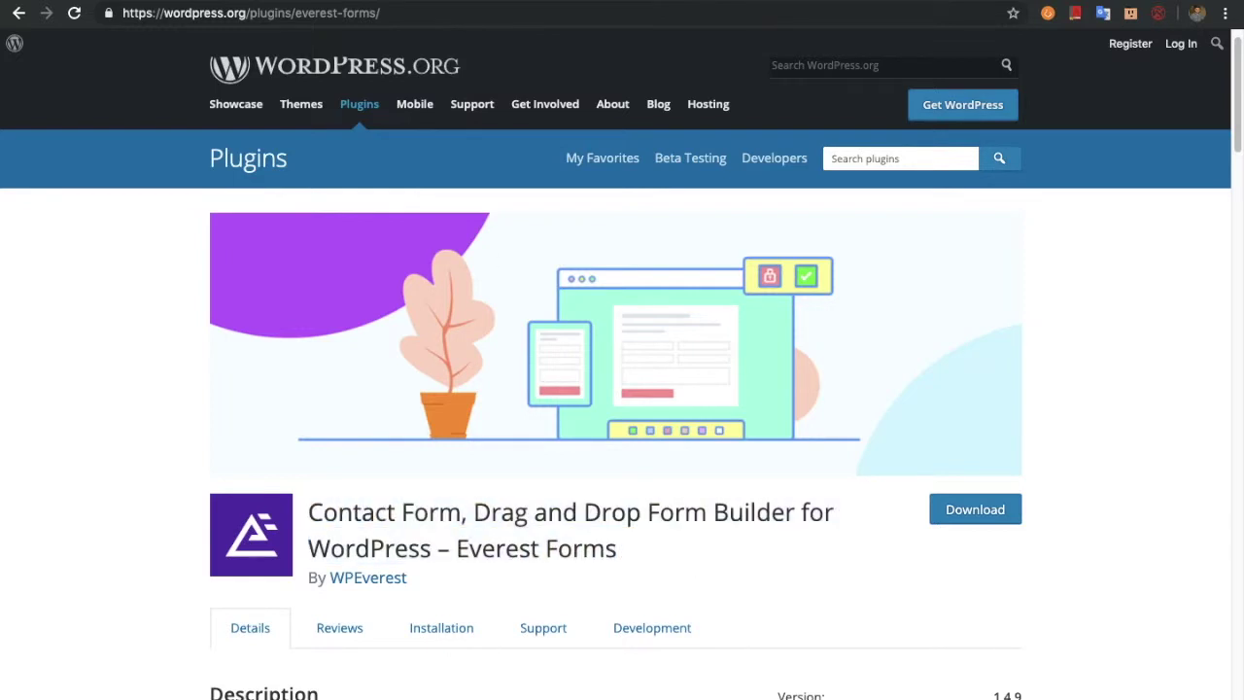
left_click(397, 10)
left_click(839, 581)
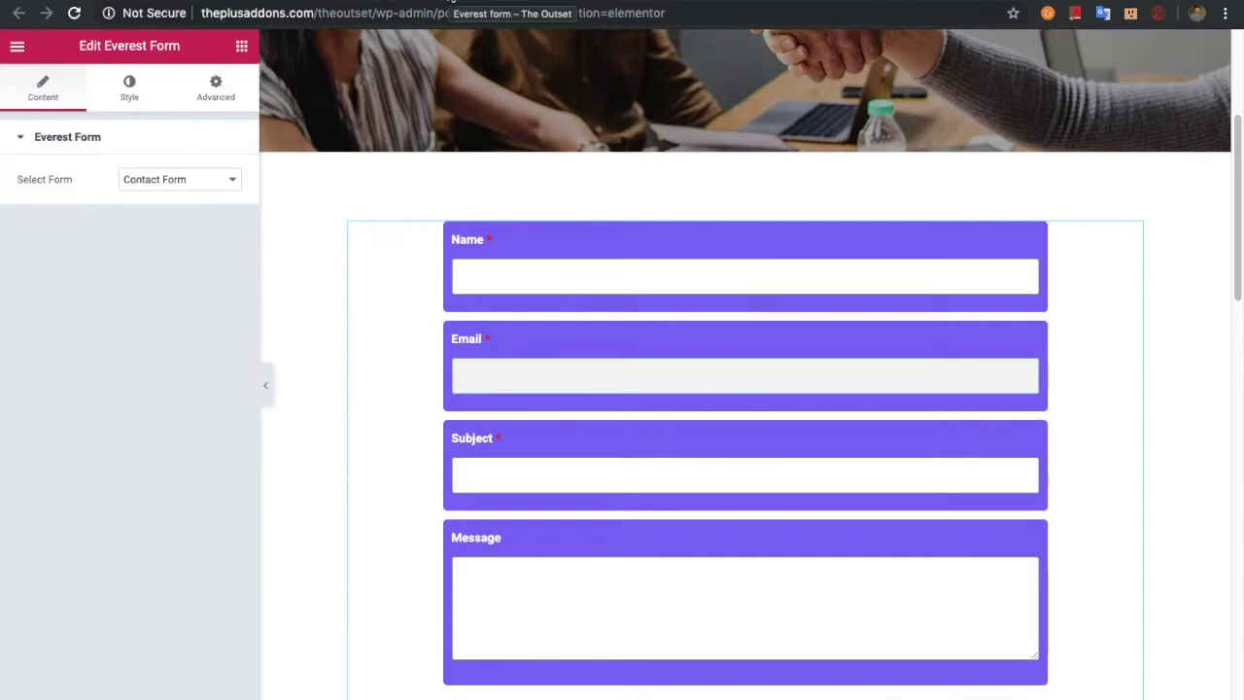
Select the red Everest Form widget, confirm form2 as its form, and open Style settings.
scroll(577, 372, "down", 6)
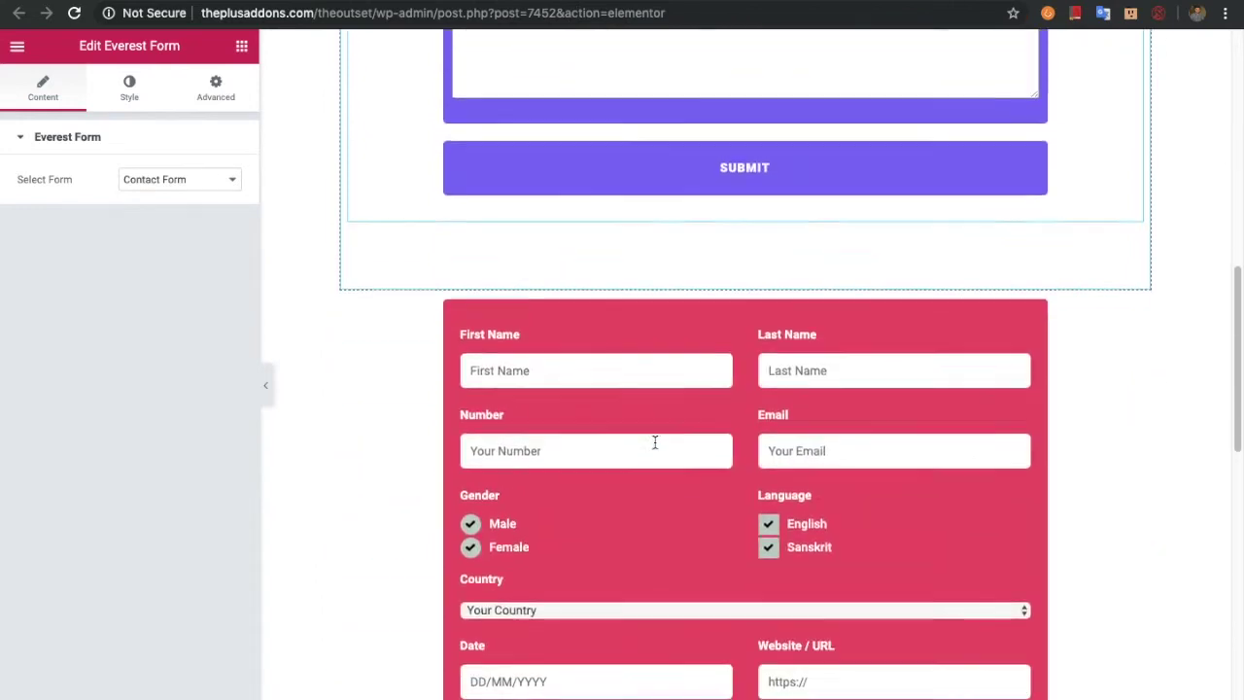
scroll(655, 442, "down", 2)
left_click(666, 377)
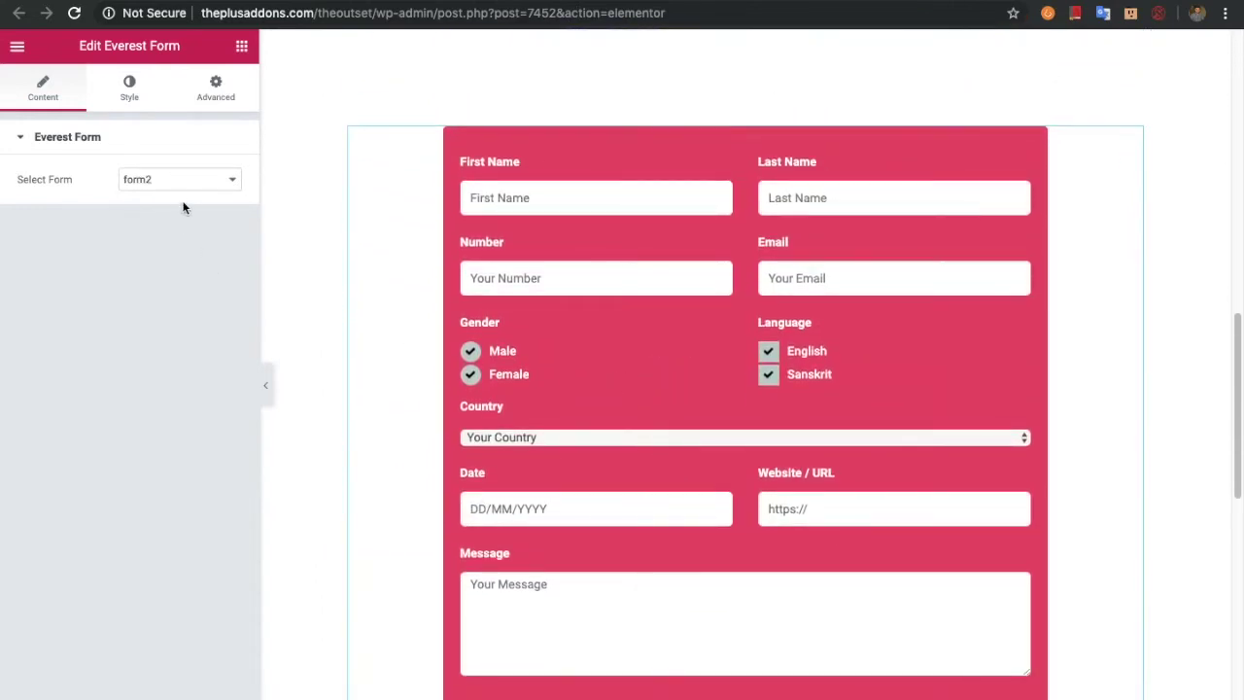
left_click_drag(104, 45, 184, 50)
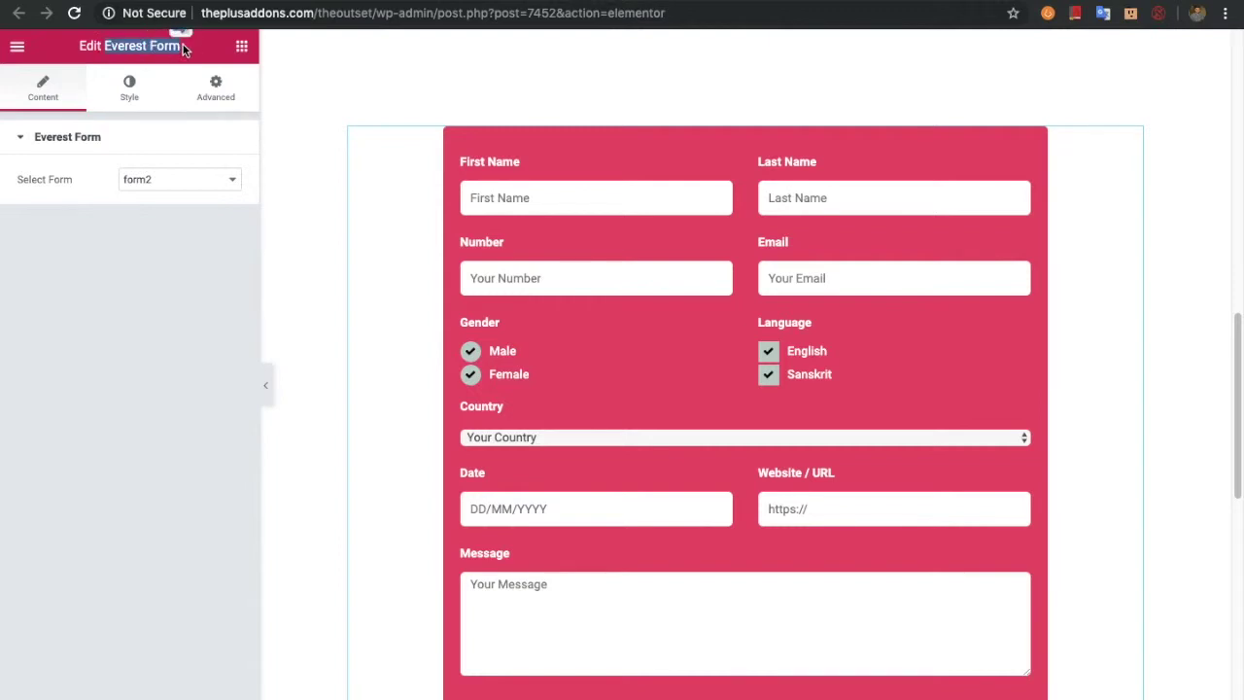
left_click(171, 180)
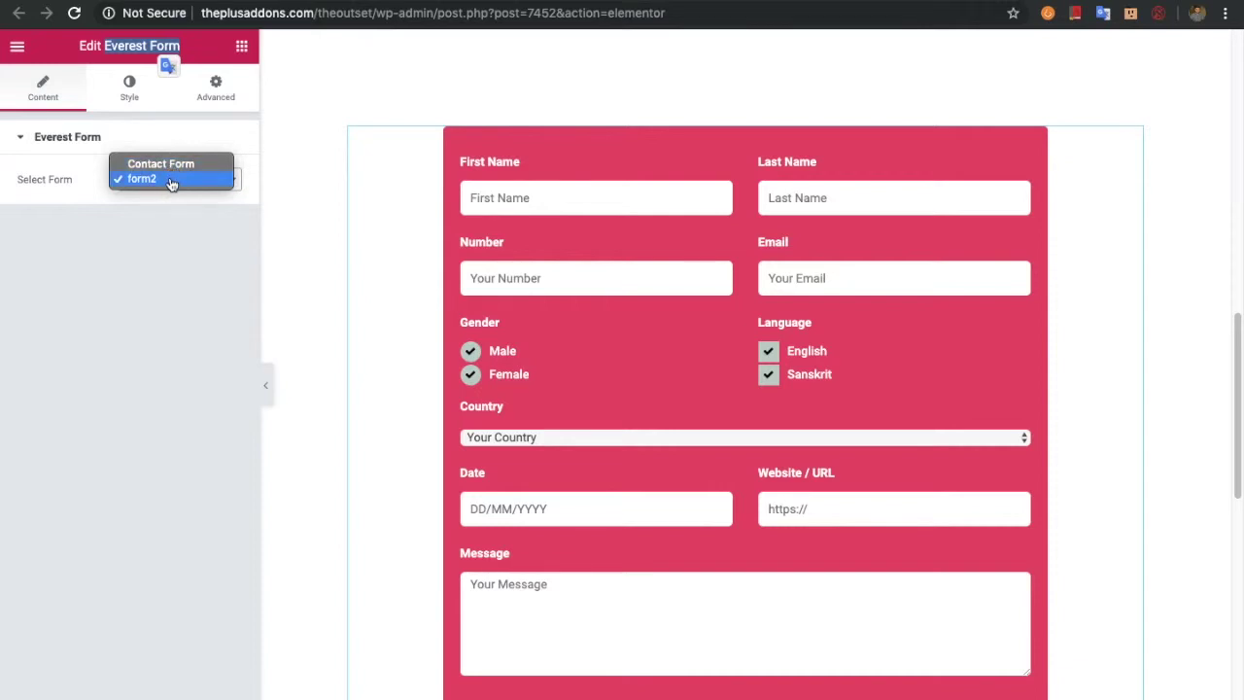
left_click(171, 181)
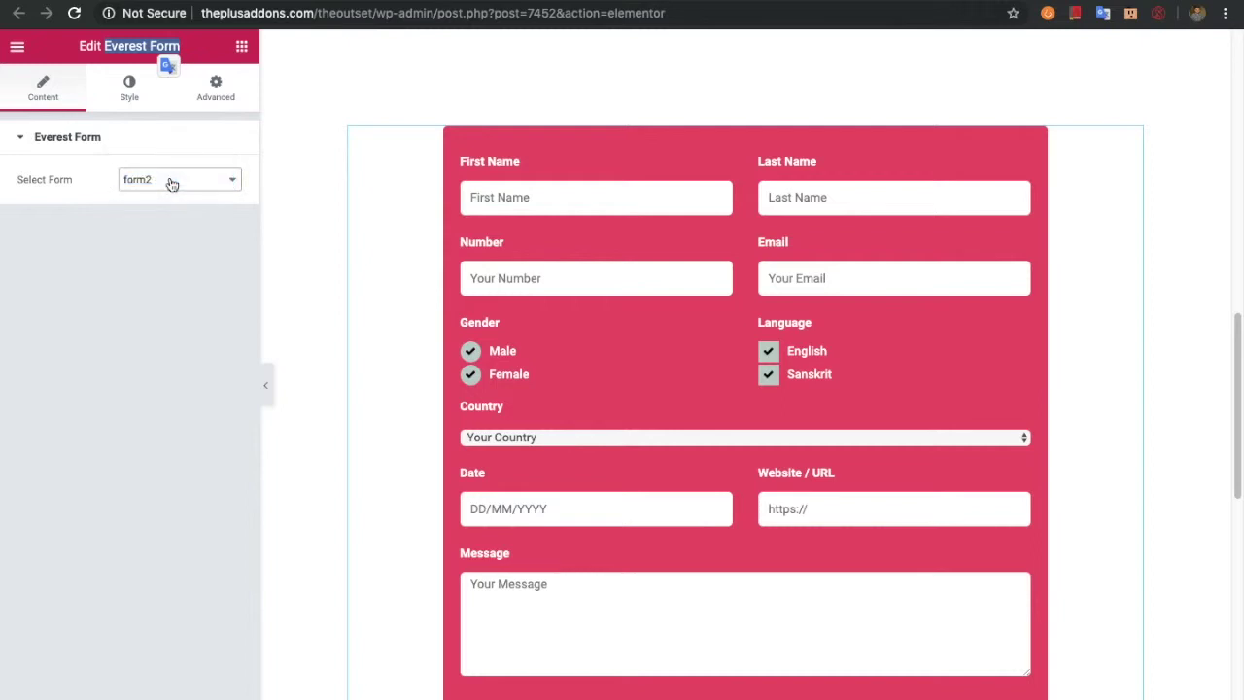
left_click(171, 184)
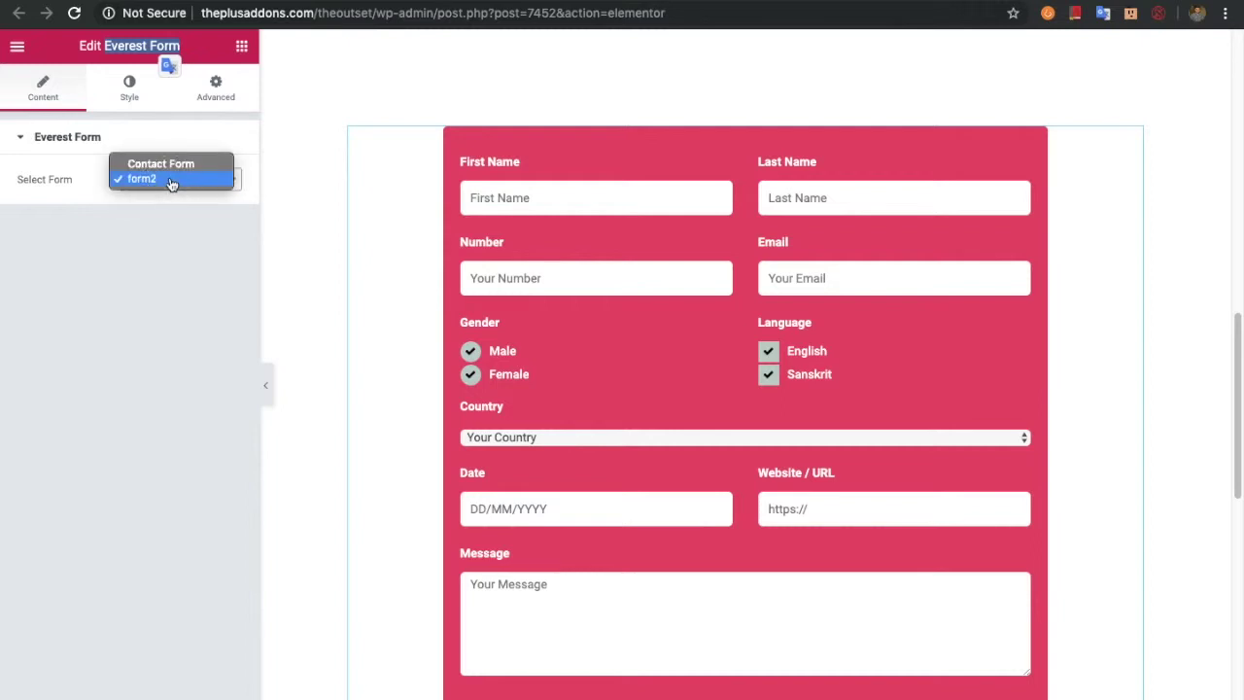
left_click(171, 181)
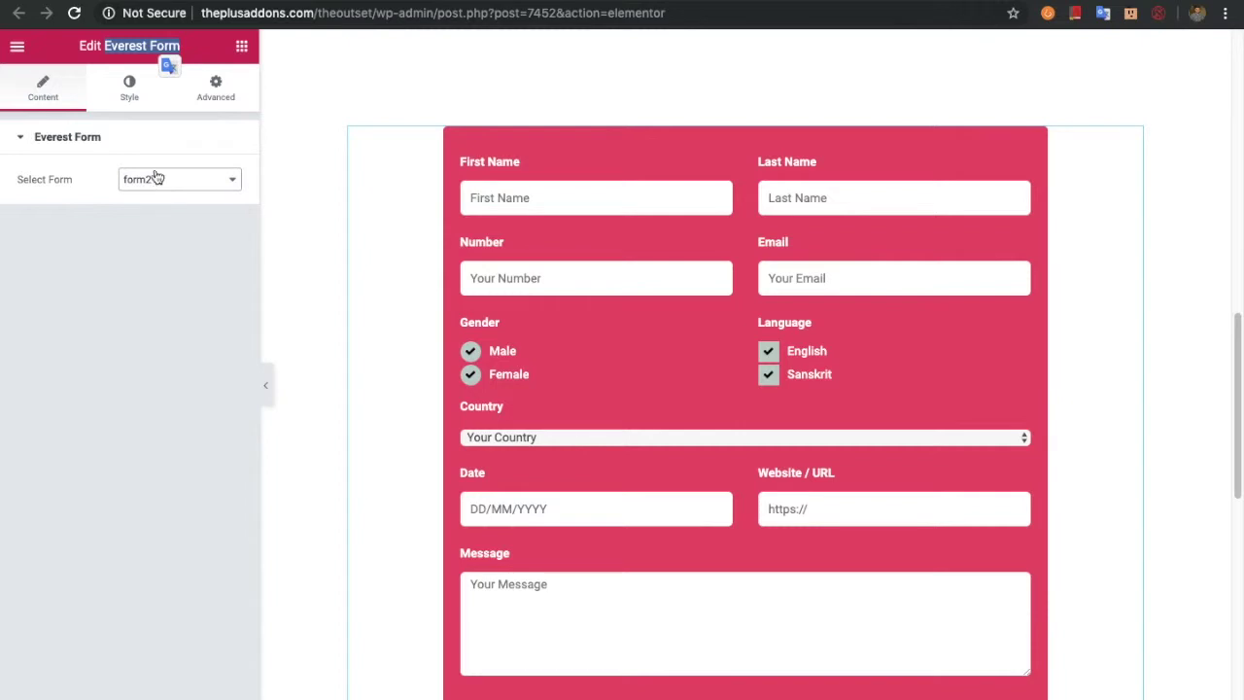
left_click(129, 90)
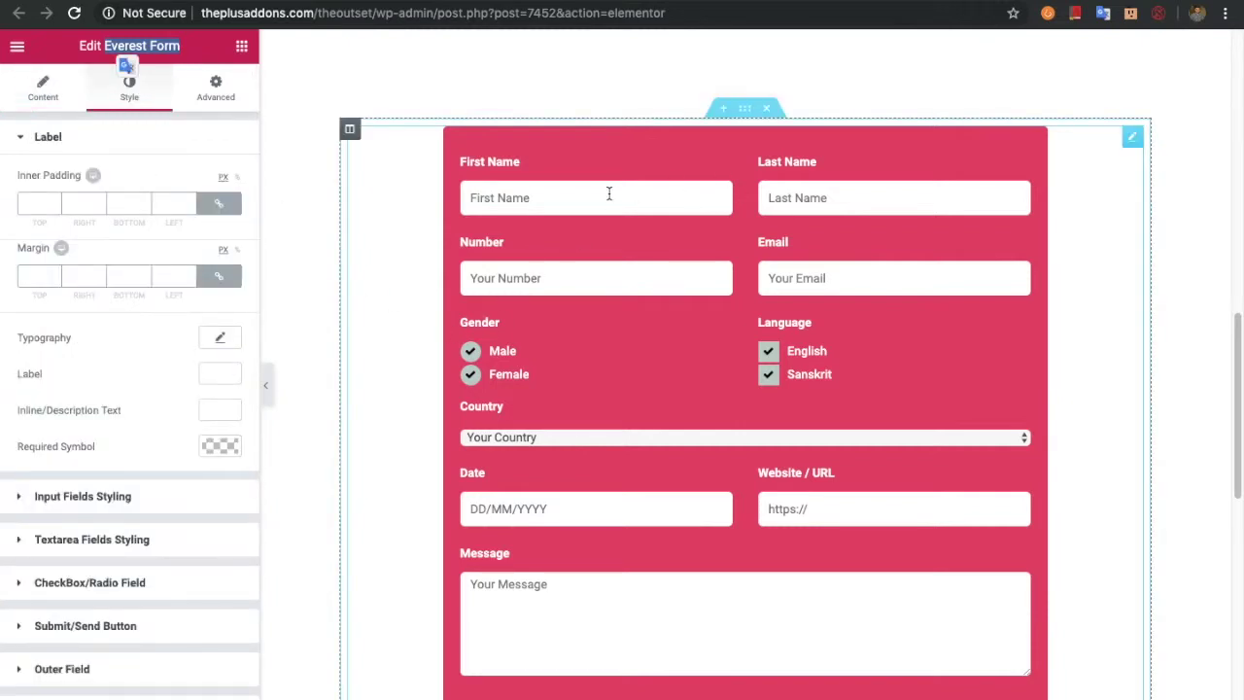
scroll(616, 208, "down", 3)
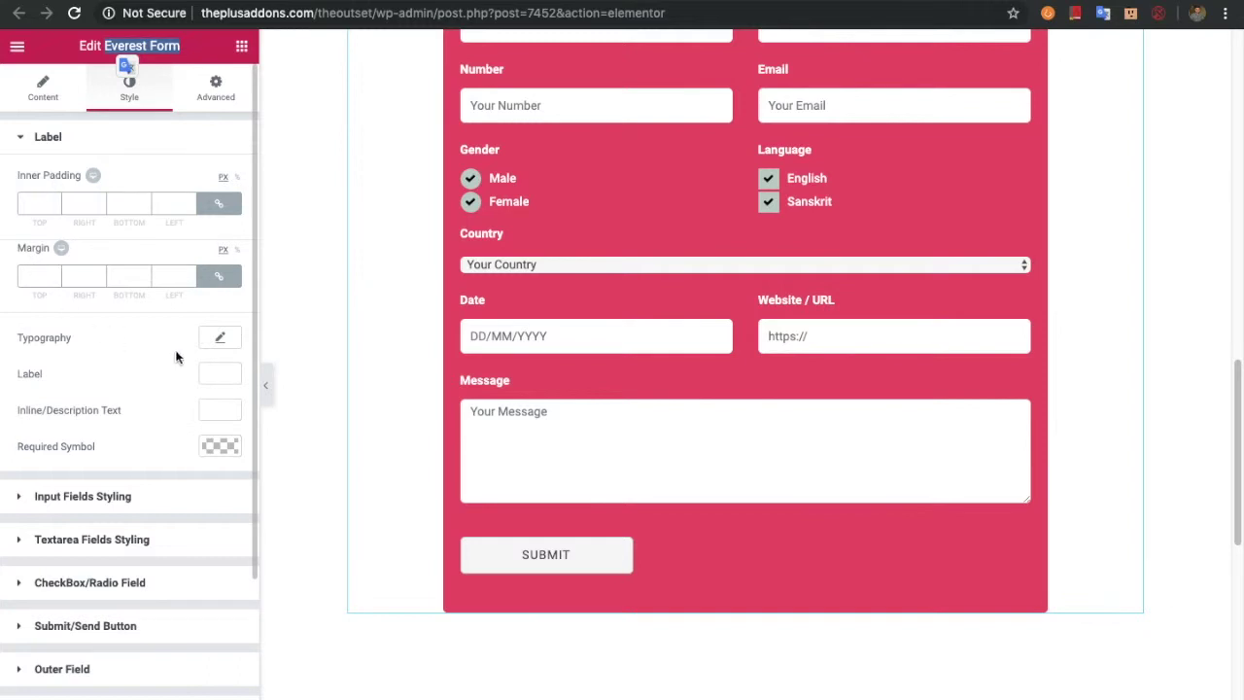
left_click(233, 340)
left_click(234, 341)
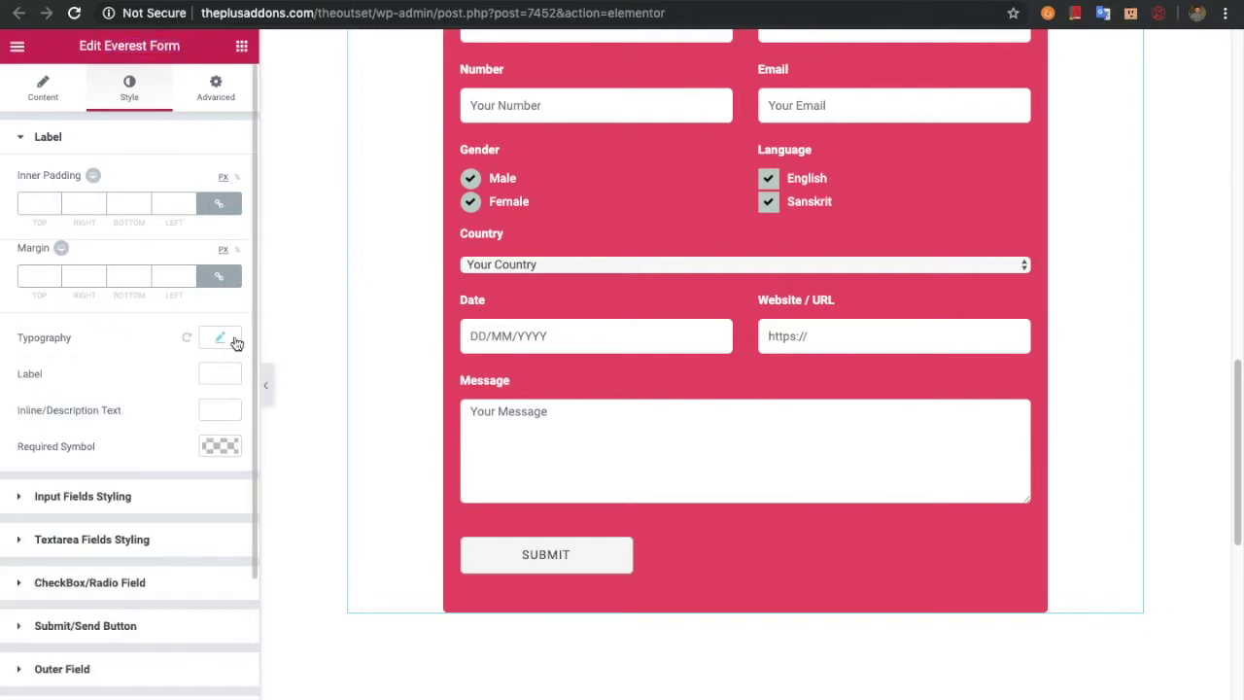
left_click(214, 377)
left_click(214, 375)
left_click(216, 411)
left_click(216, 411)
left_click(221, 447)
left_click(221, 447)
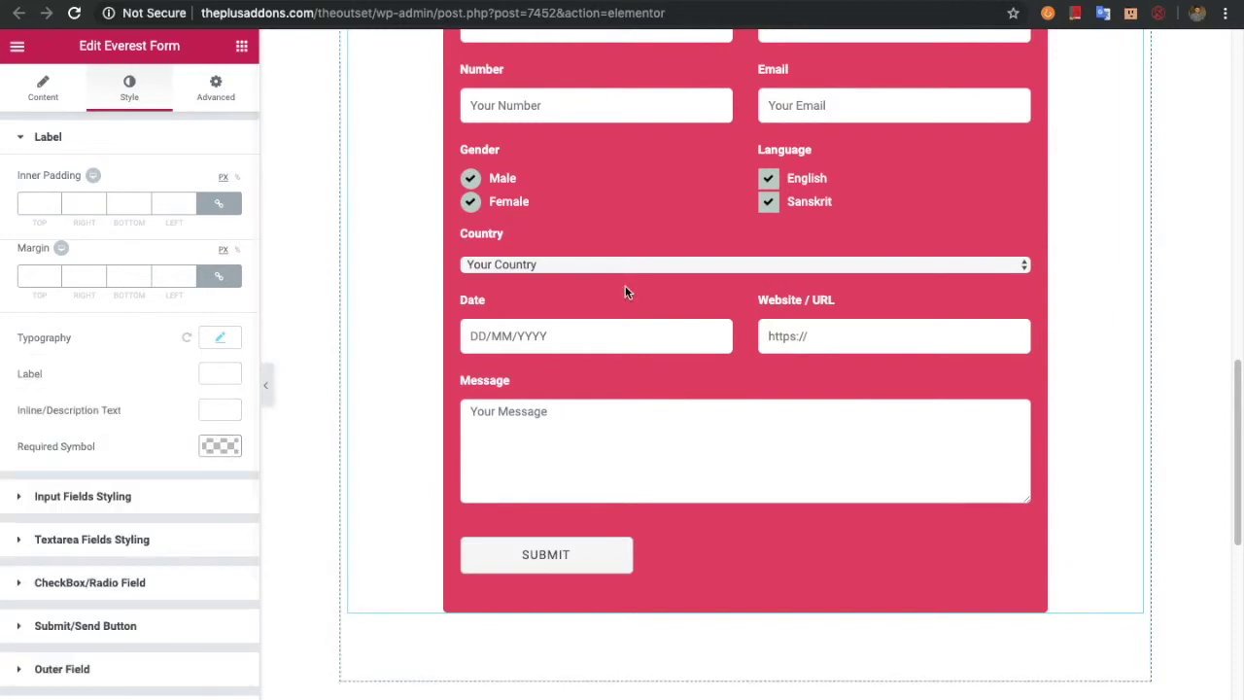
scroll(625, 286, "up", 2)
scroll(625, 292, "down", 2)
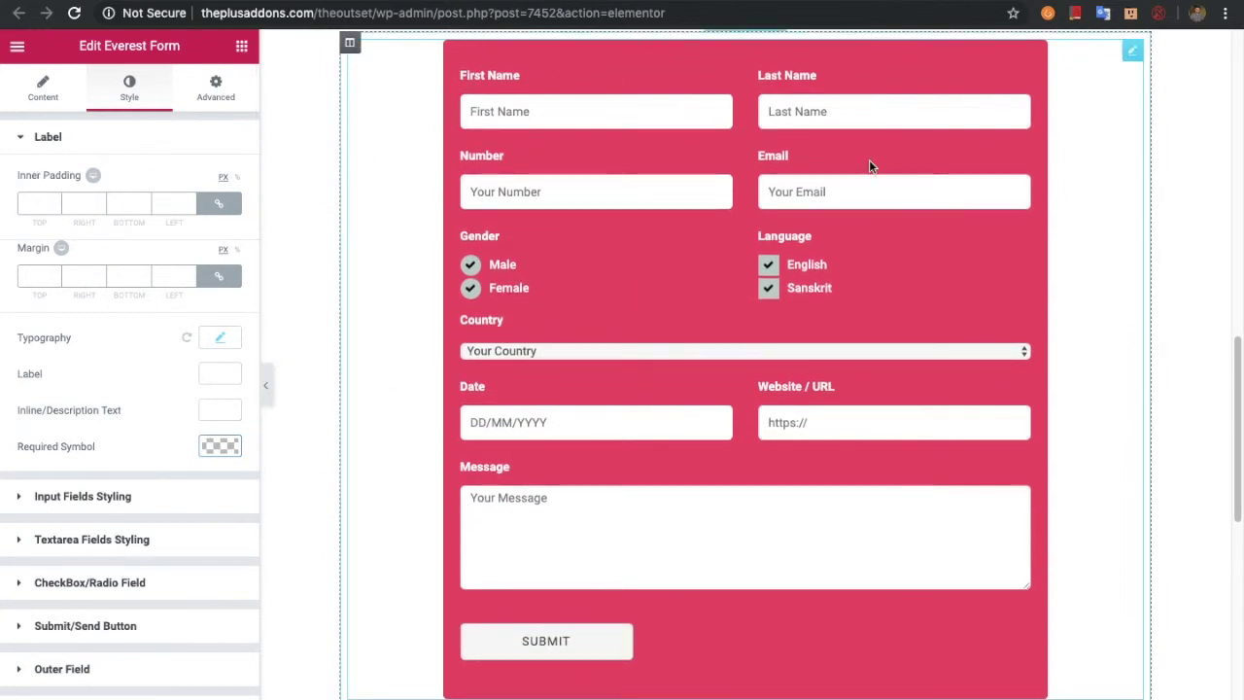
left_click(550, 525)
left_click(98, 496)
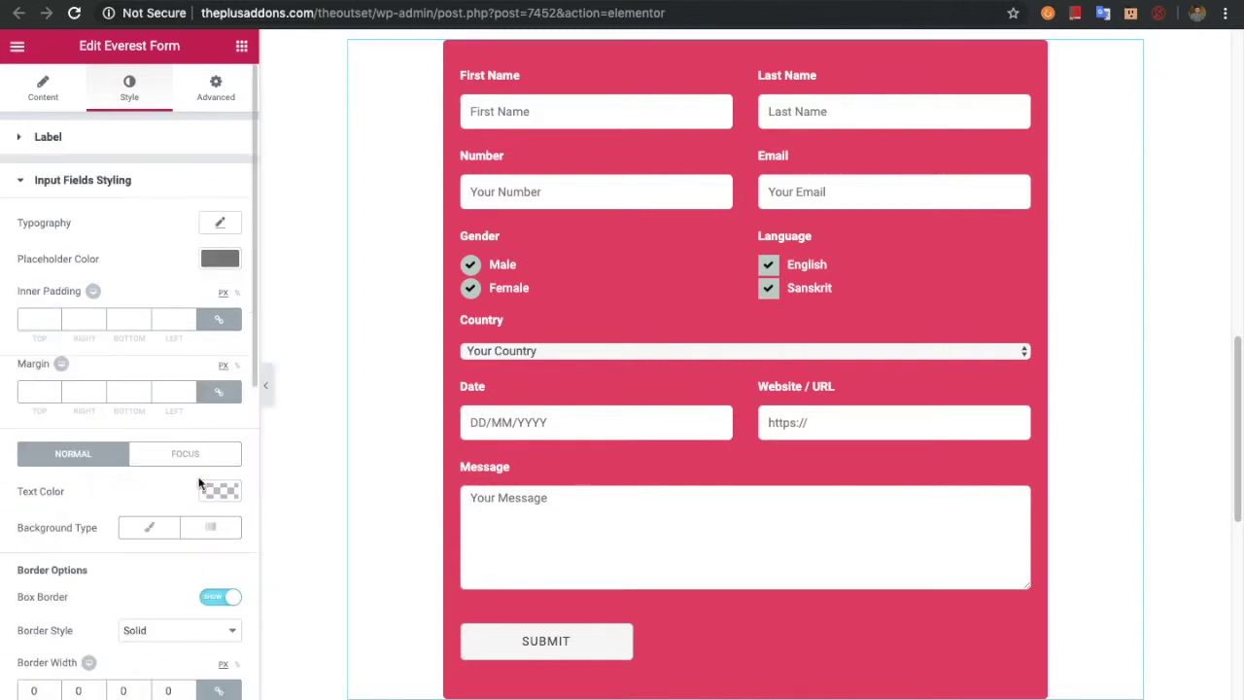
Open the input field Typography settings and close them again without changes.
left_click(529, 509)
left_click(219, 226)
left_click(219, 226)
scroll(107, 448, "down", 2)
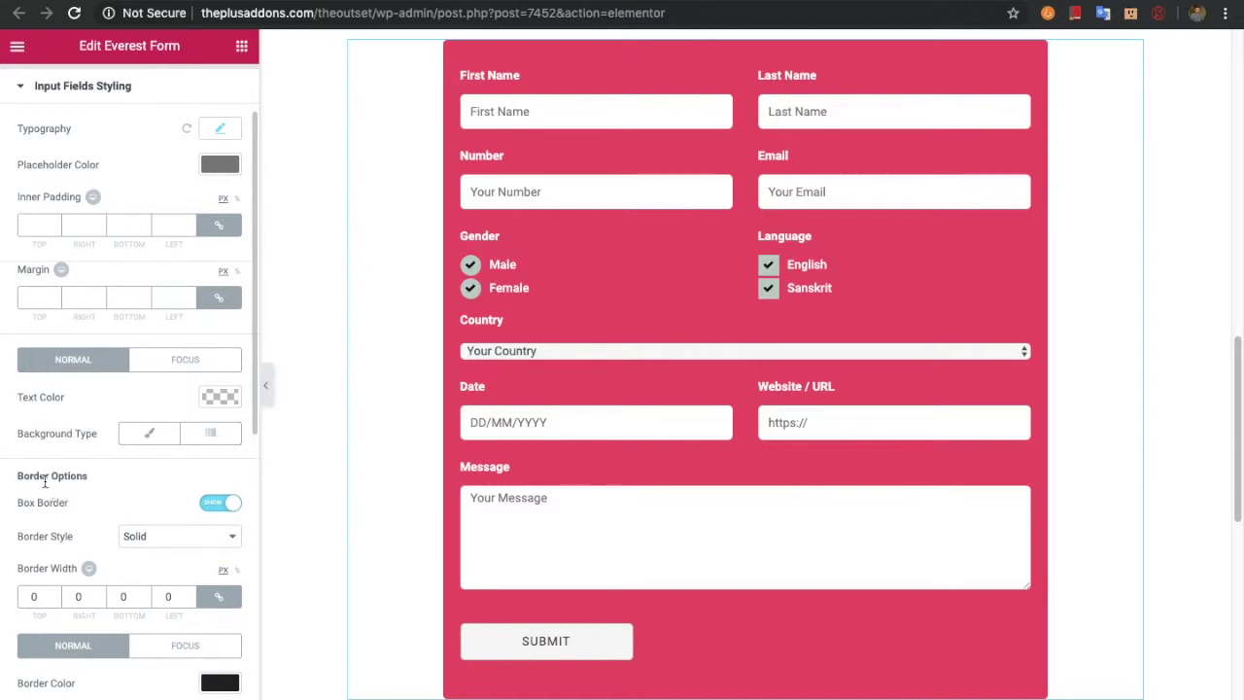
scroll(108, 502, "down", 3)
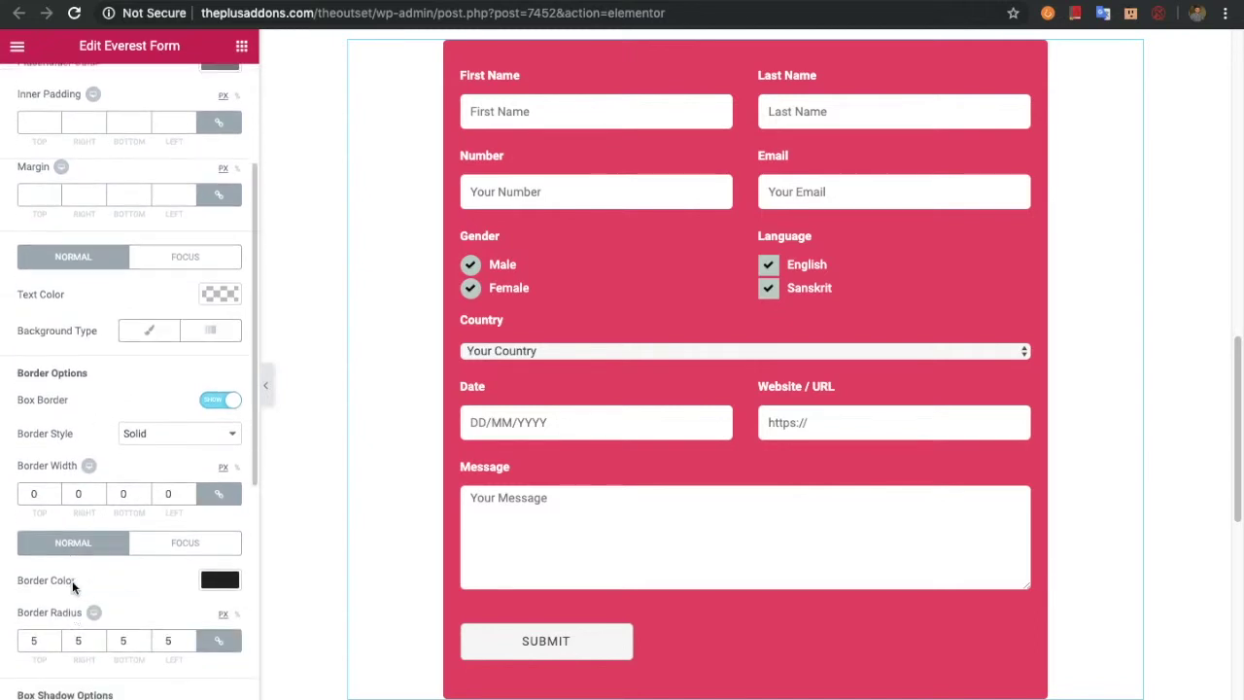
scroll(73, 581, "down", 1)
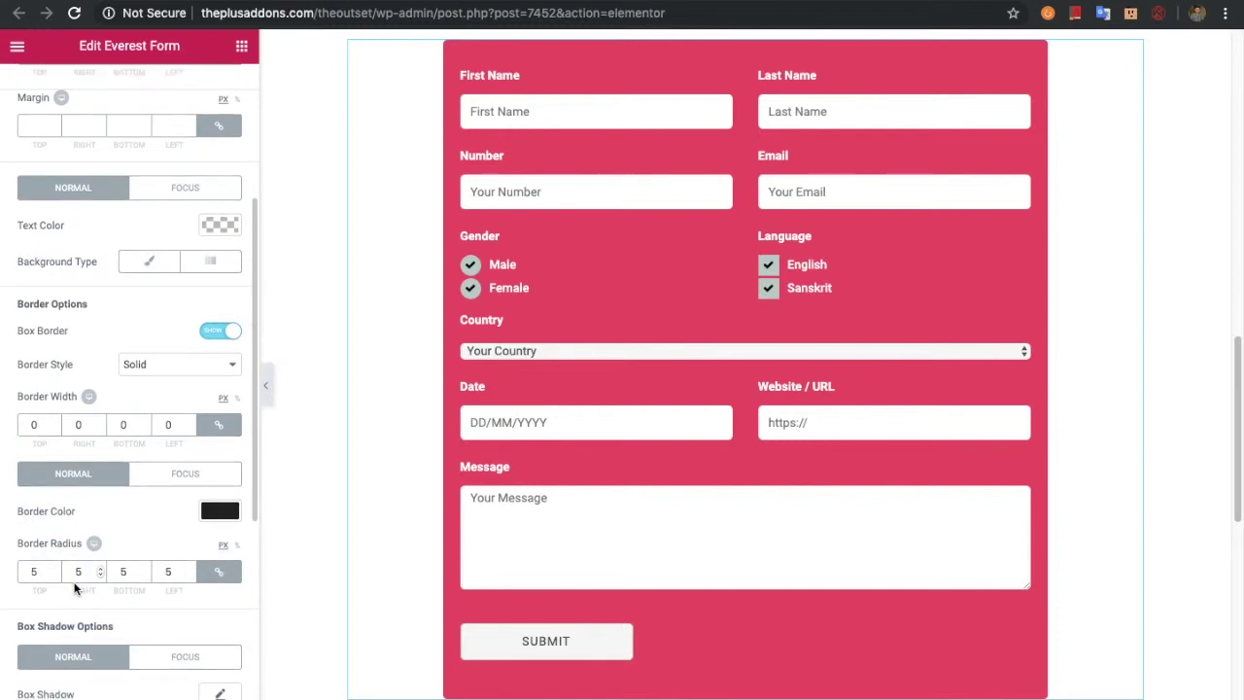
scroll(76, 587, "down", 1)
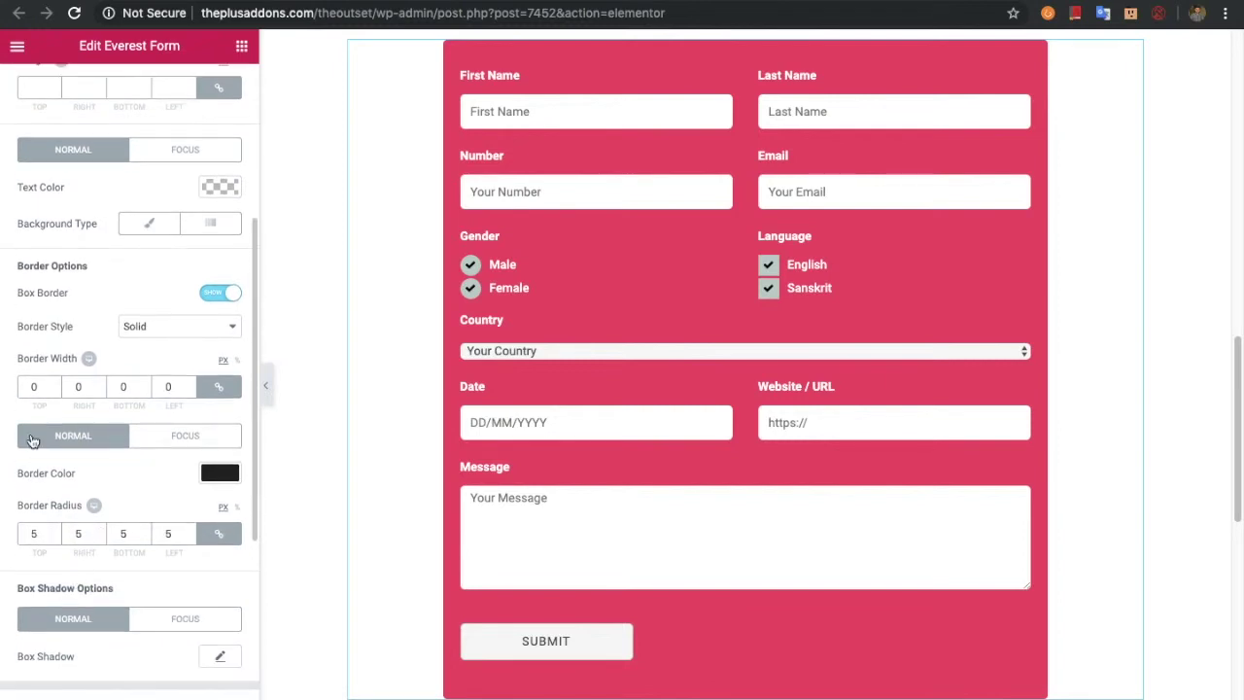
Compare normal and focus-state text colours and border settings, then expand textarea field styling.
left_click(178, 442)
left_click(185, 156)
left_click(117, 157)
left_click(170, 158)
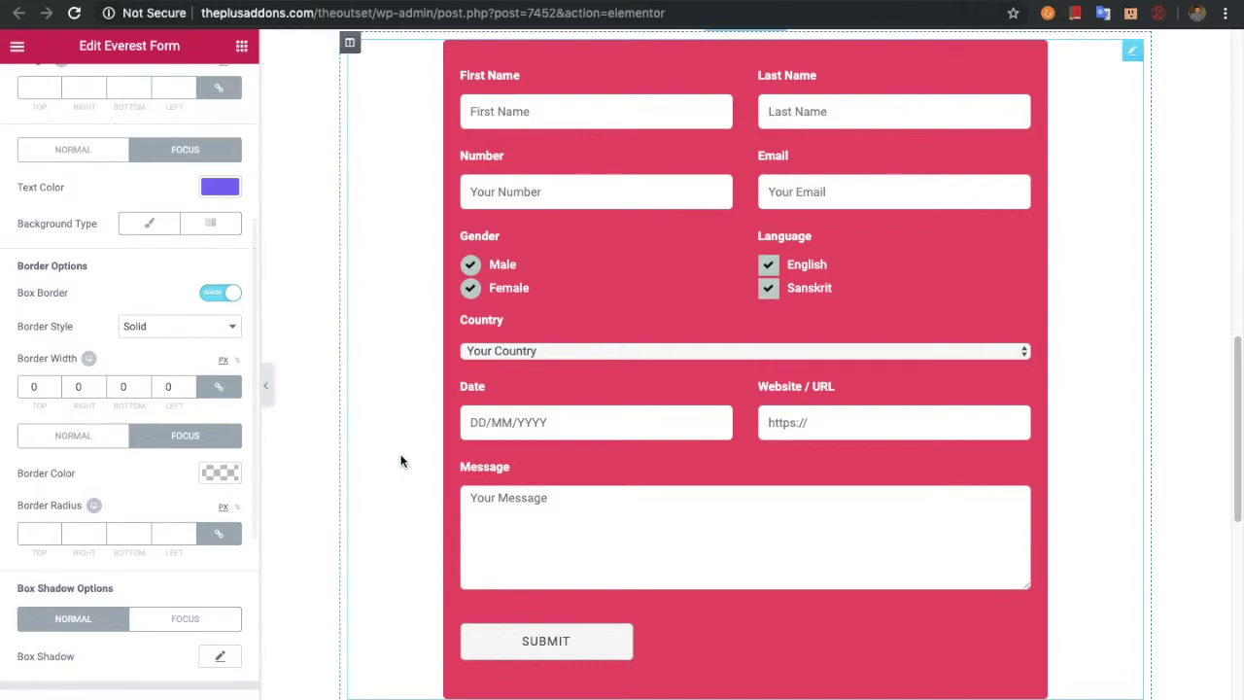
left_click(62, 158)
left_click(170, 161)
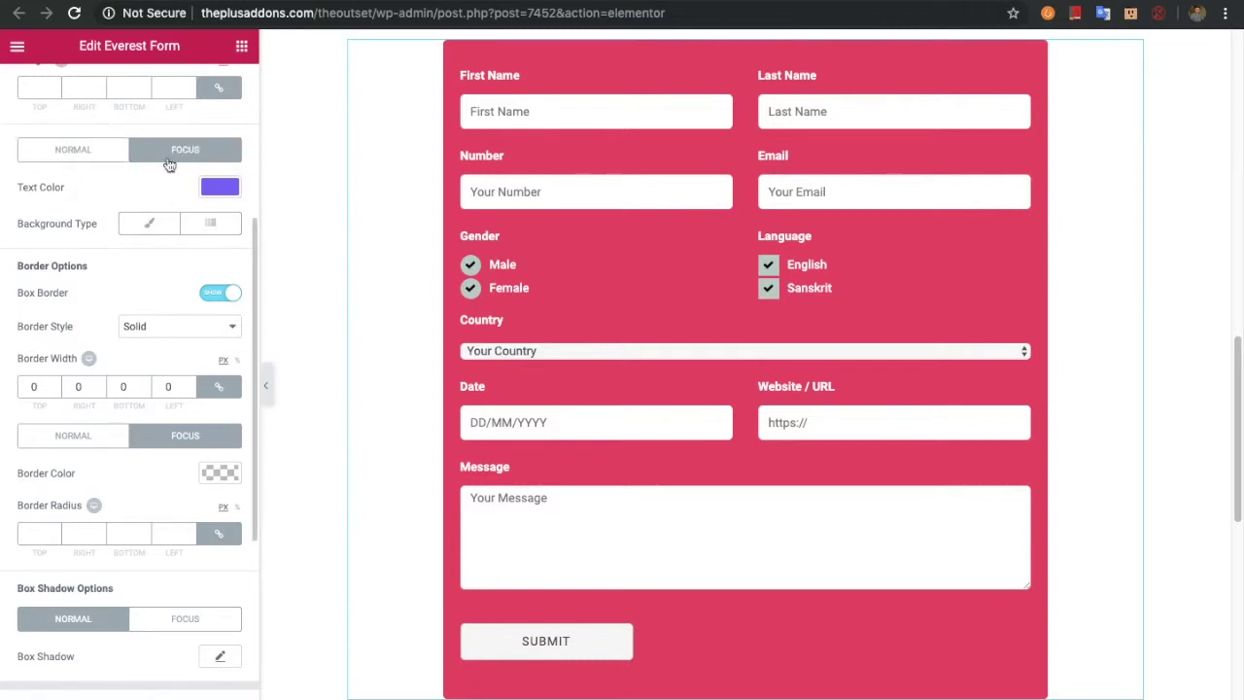
scroll(102, 680, "down", 4)
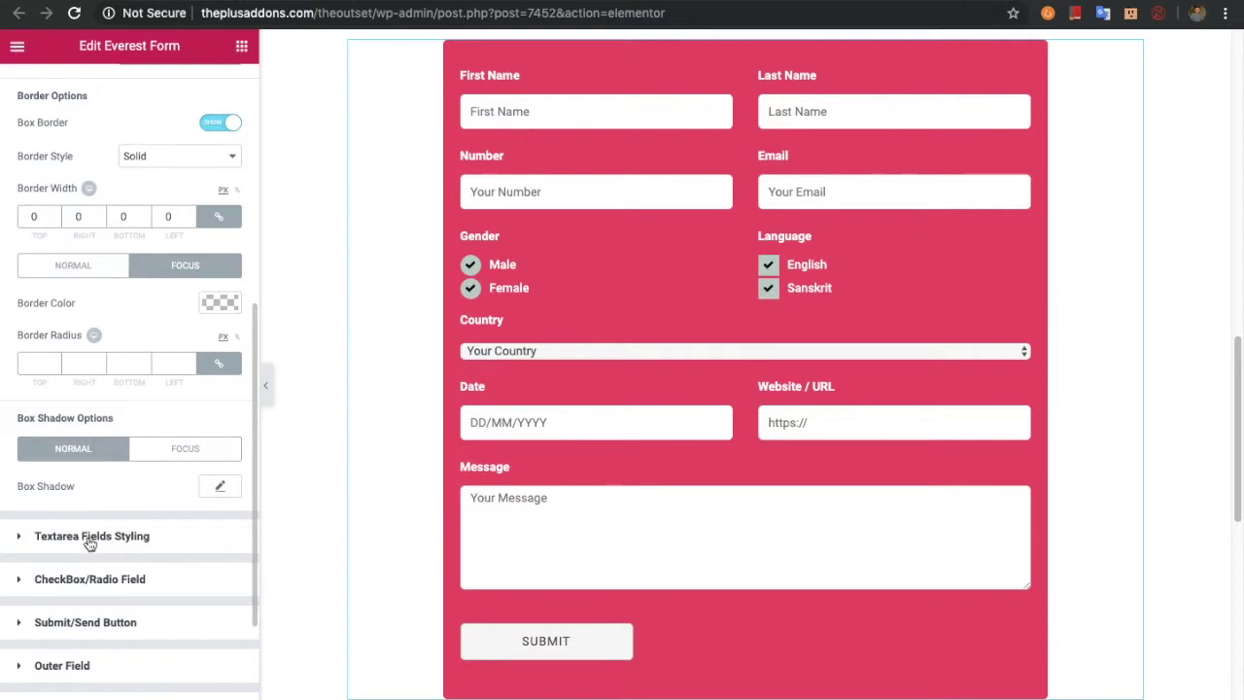
left_click(90, 539)
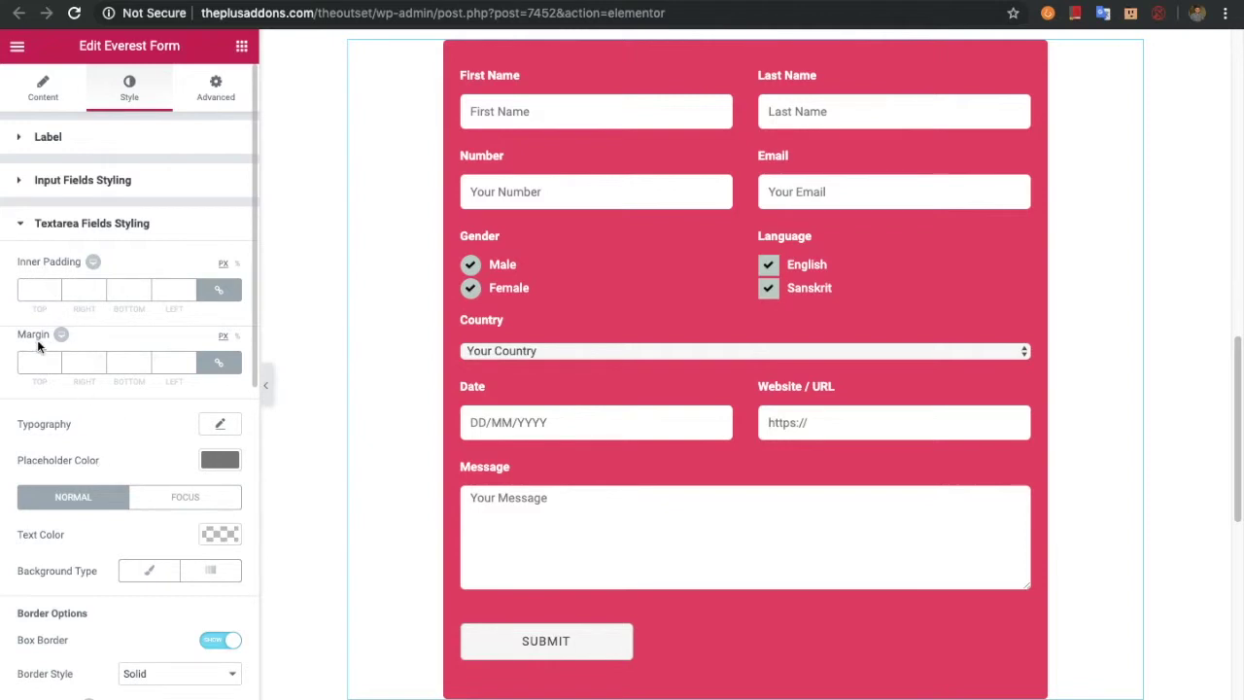
Scroll past the remaining input field settings and expand the CheckBox/Radio Field section.
scroll(45, 370, "down", 1)
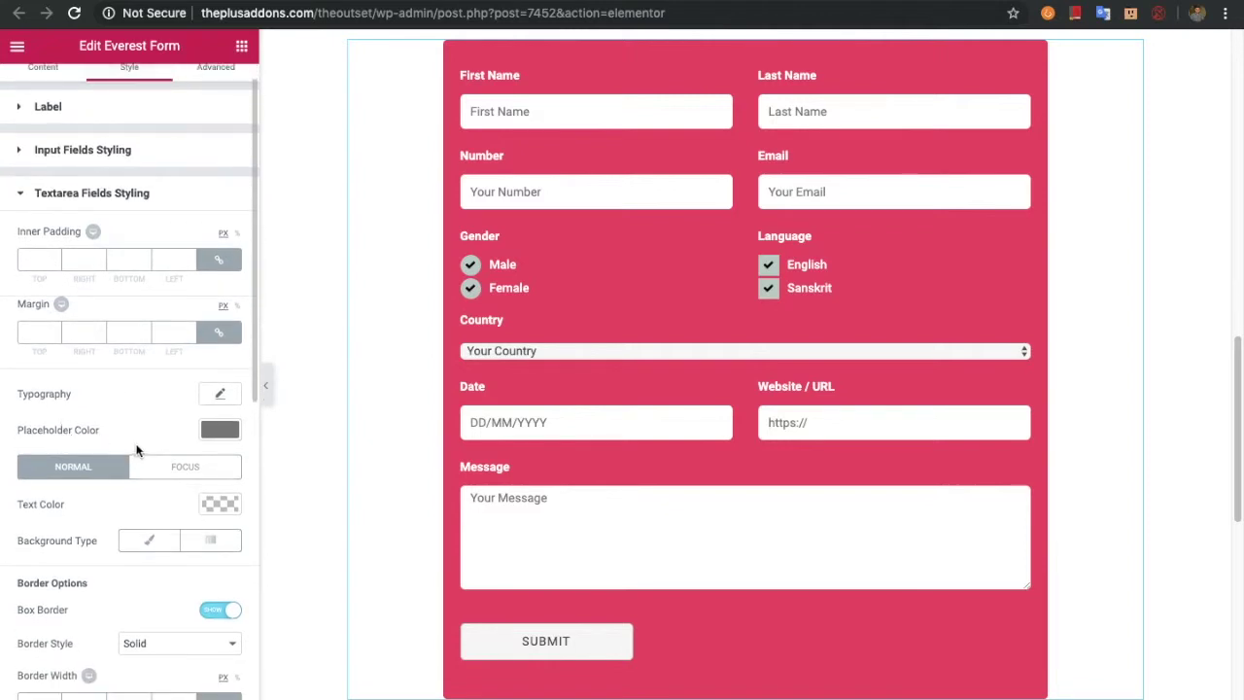
scroll(125, 492, "down", 3)
scroll(101, 535, "down", 1)
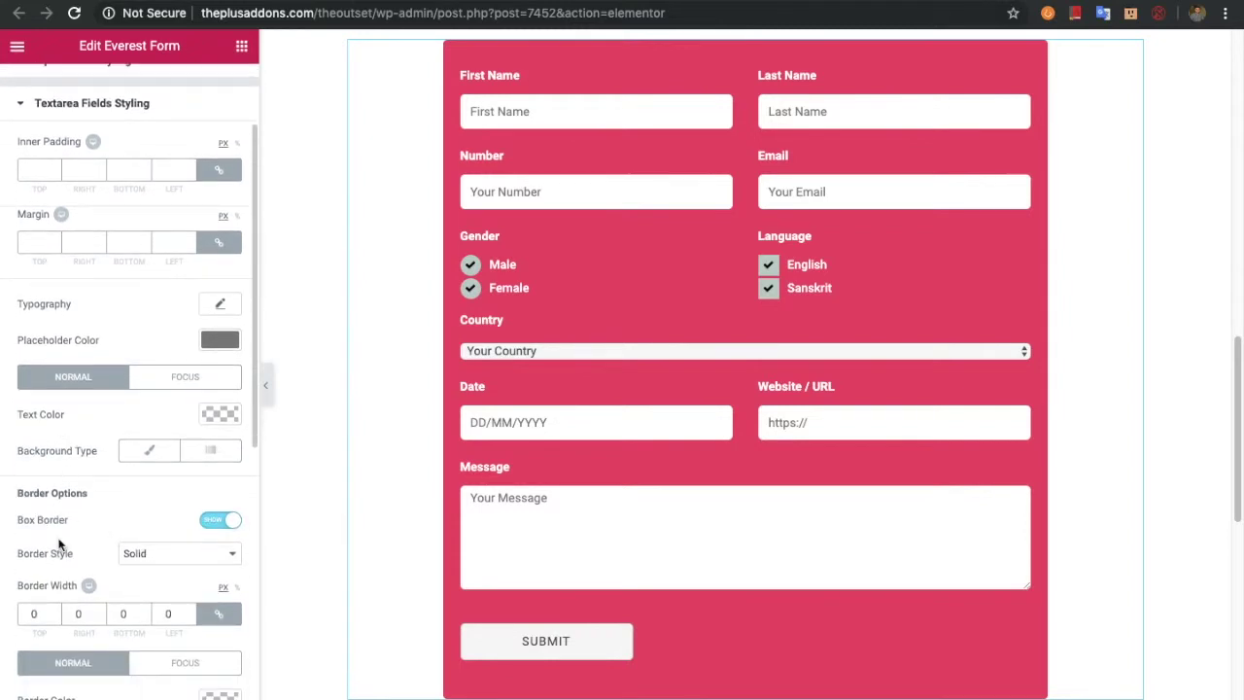
scroll(52, 532, "down", 2)
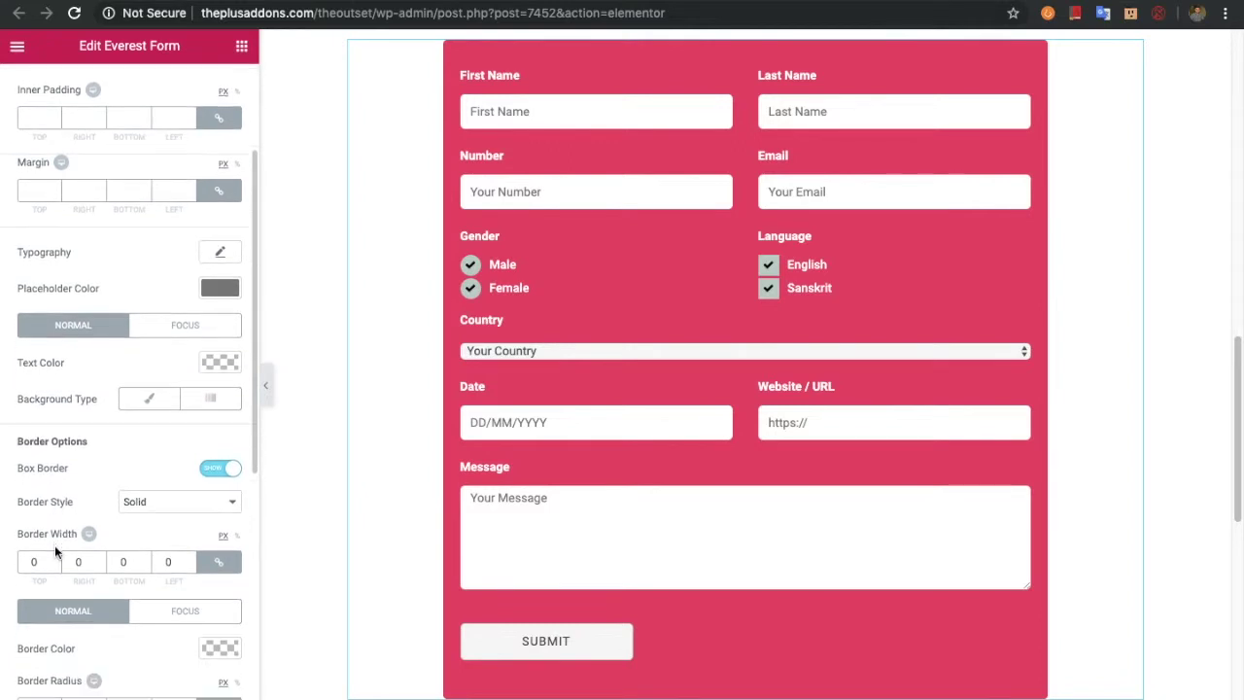
scroll(55, 548, "down", 9)
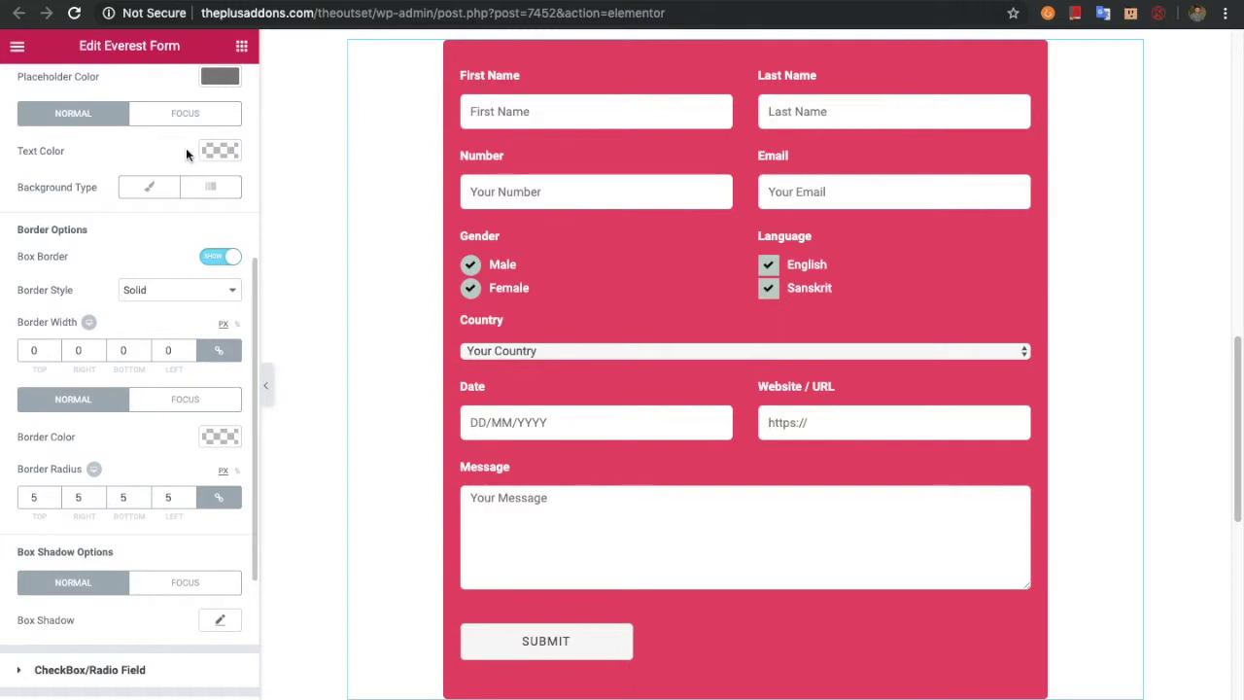
scroll(91, 522, "down", 8)
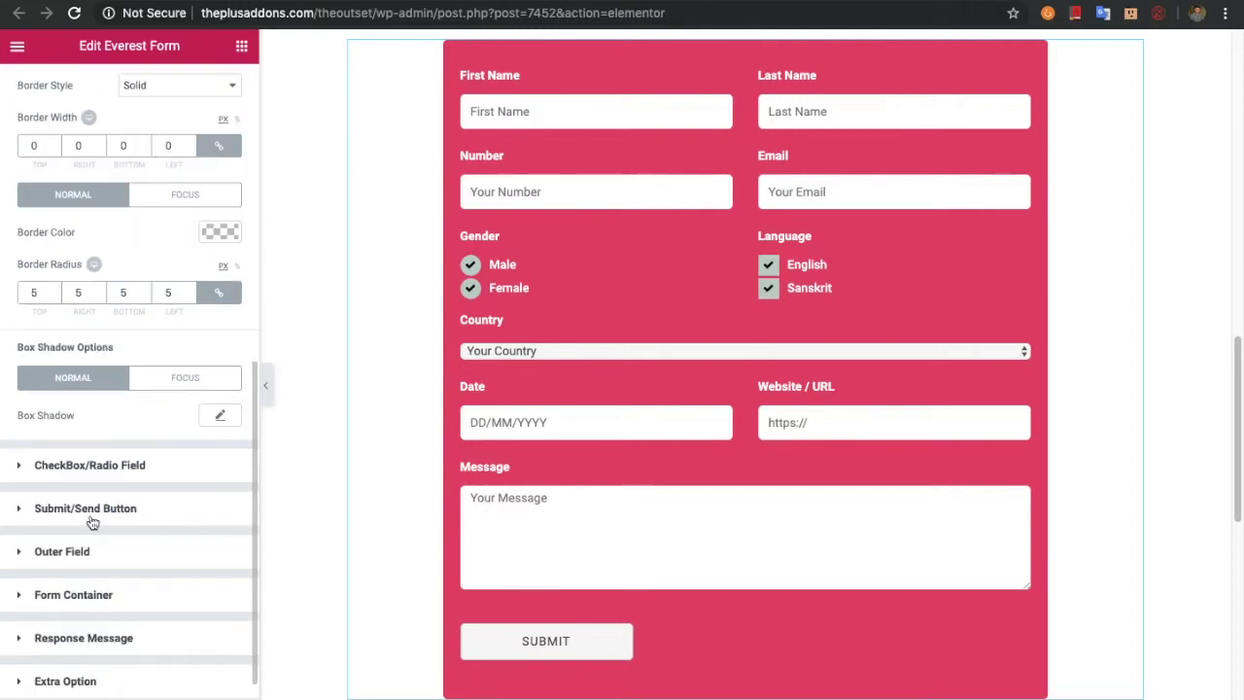
left_click(88, 464)
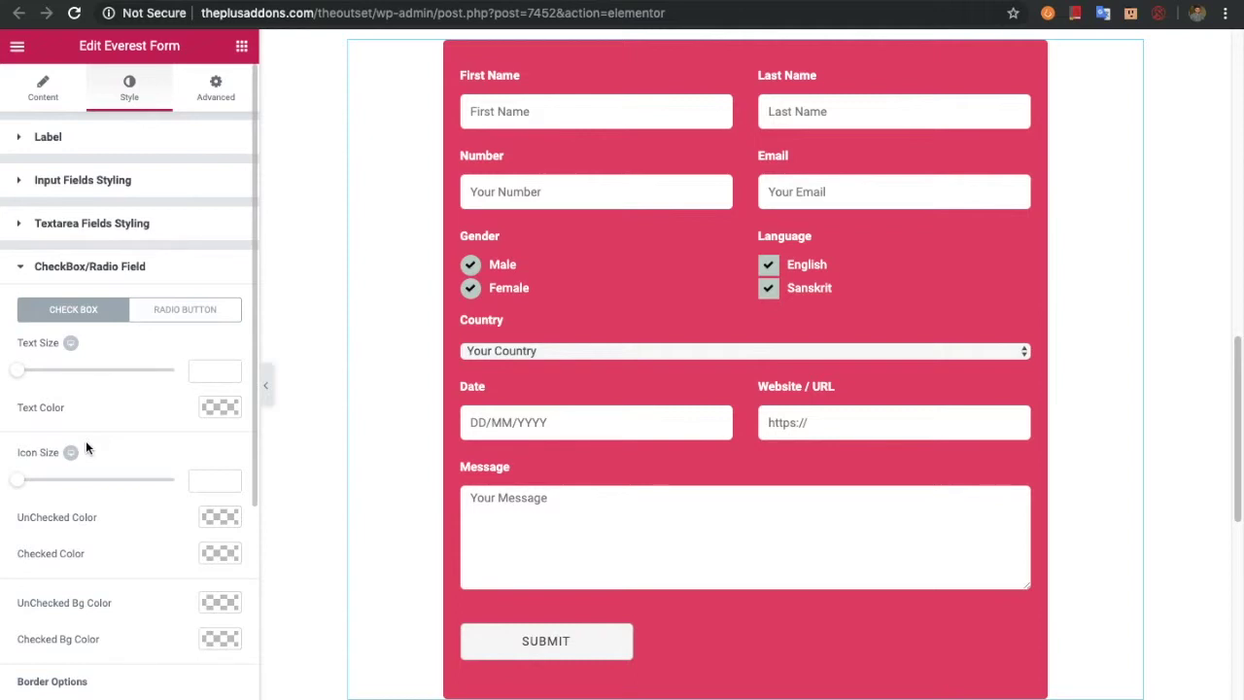
Set the checkbox label text size to 18 and its colour to white.
scroll(86, 445, "down", 2)
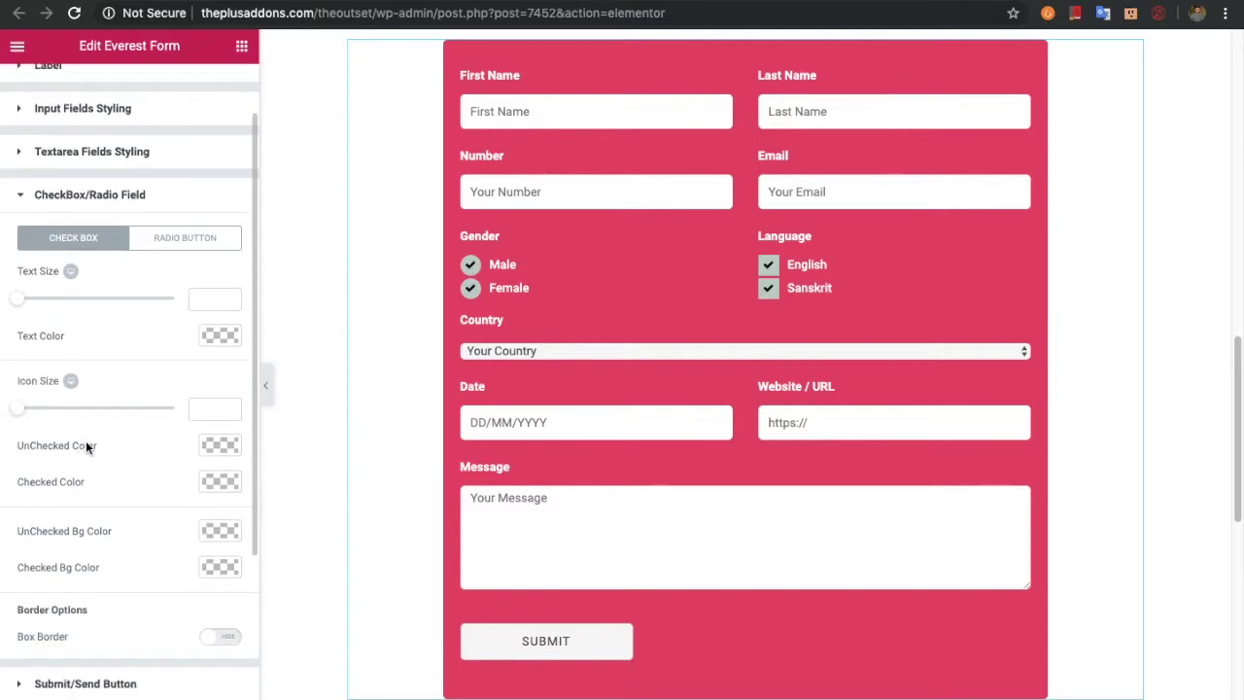
mouse_move(19, 299)
left_mouse_down()
mouse_move(33, 304)
mouse_move(17, 303)
left_mouse_up()
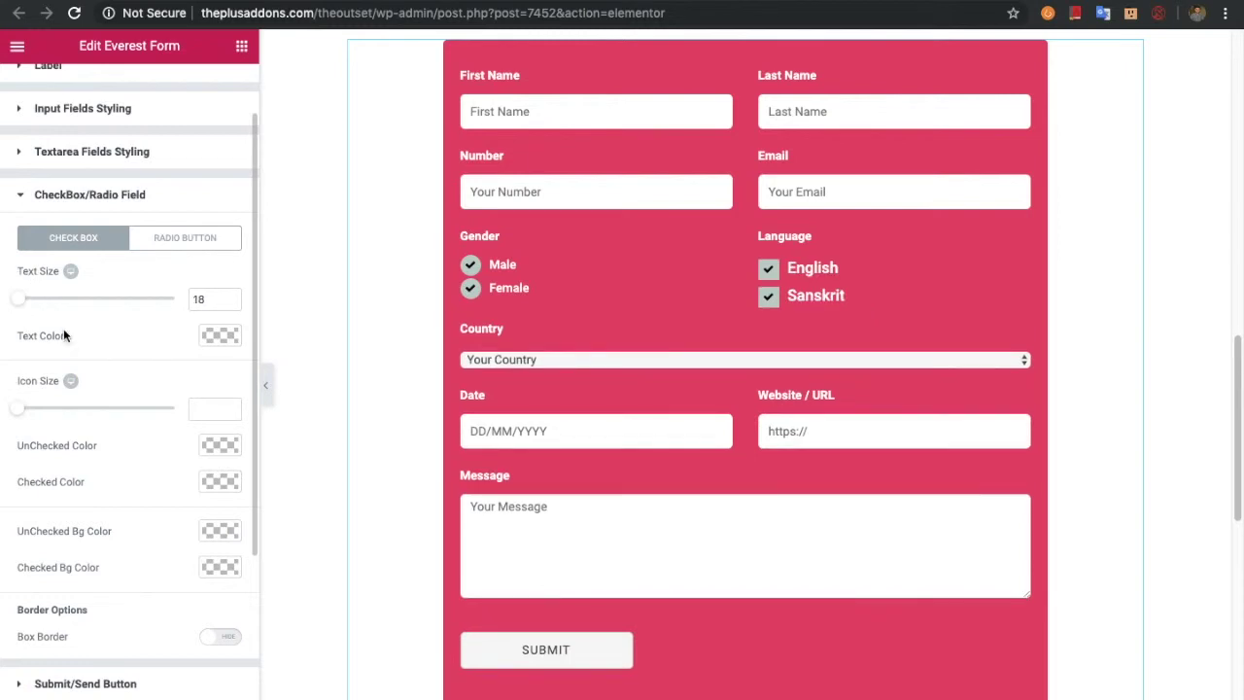
left_click(220, 336)
left_click(129, 418)
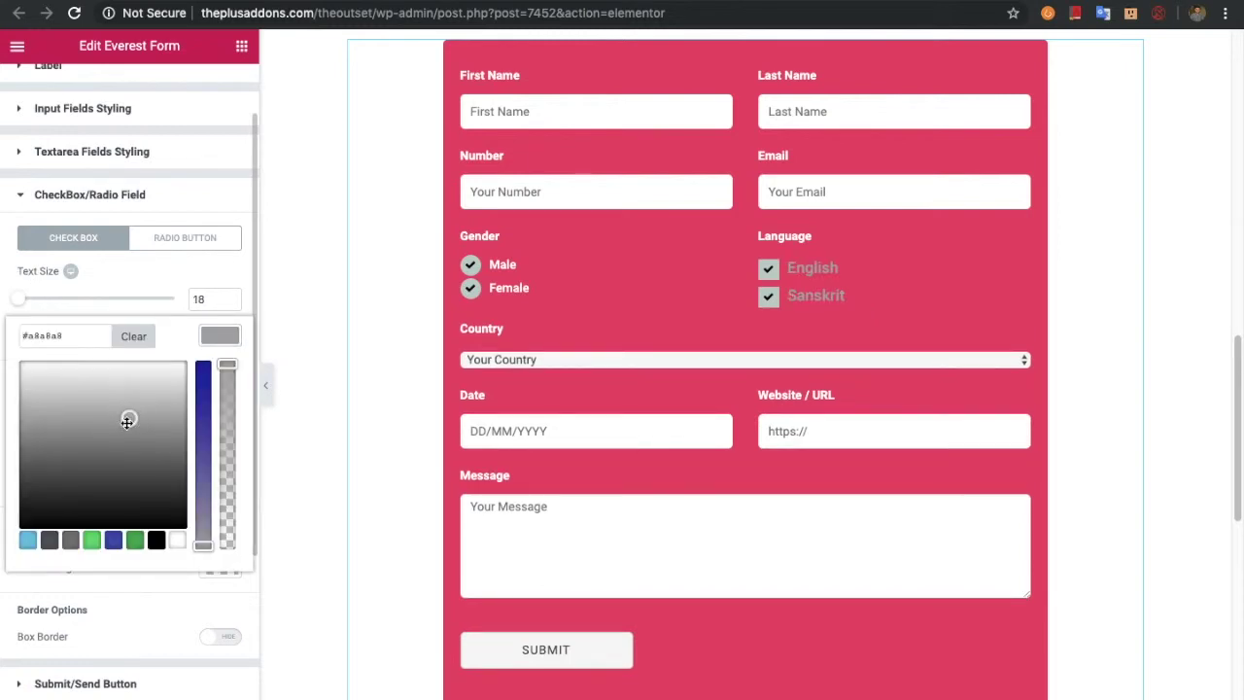
left_click_drag(110, 464, 12, 345)
left_click(211, 377)
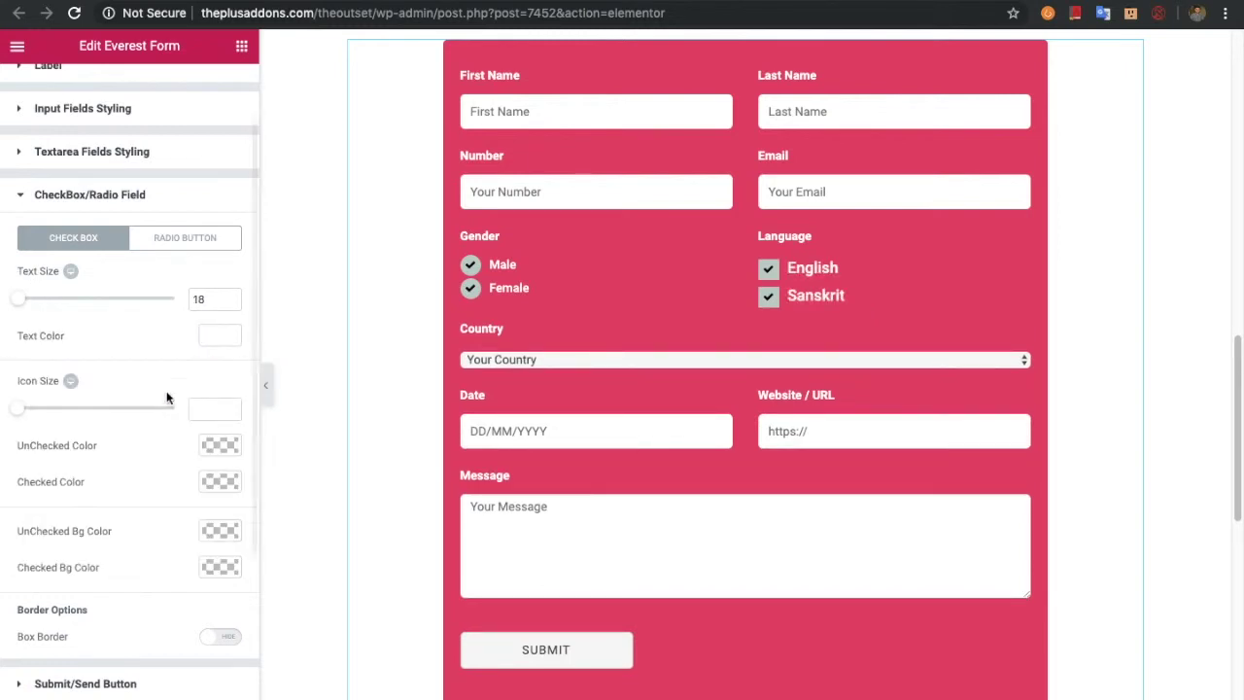
Set checkbox icon size to 18 with grey unchecked and light grey checked colours.
left_click_drag(19, 409, 26, 415)
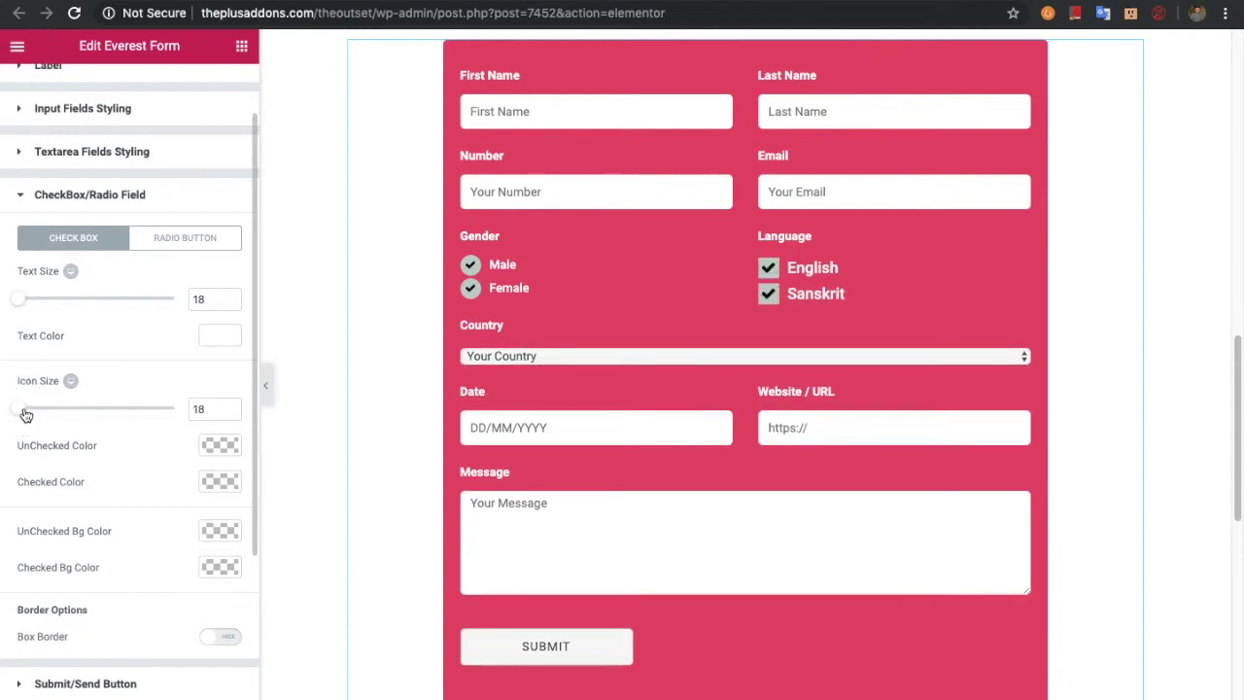
left_click(223, 446)
left_click(96, 559)
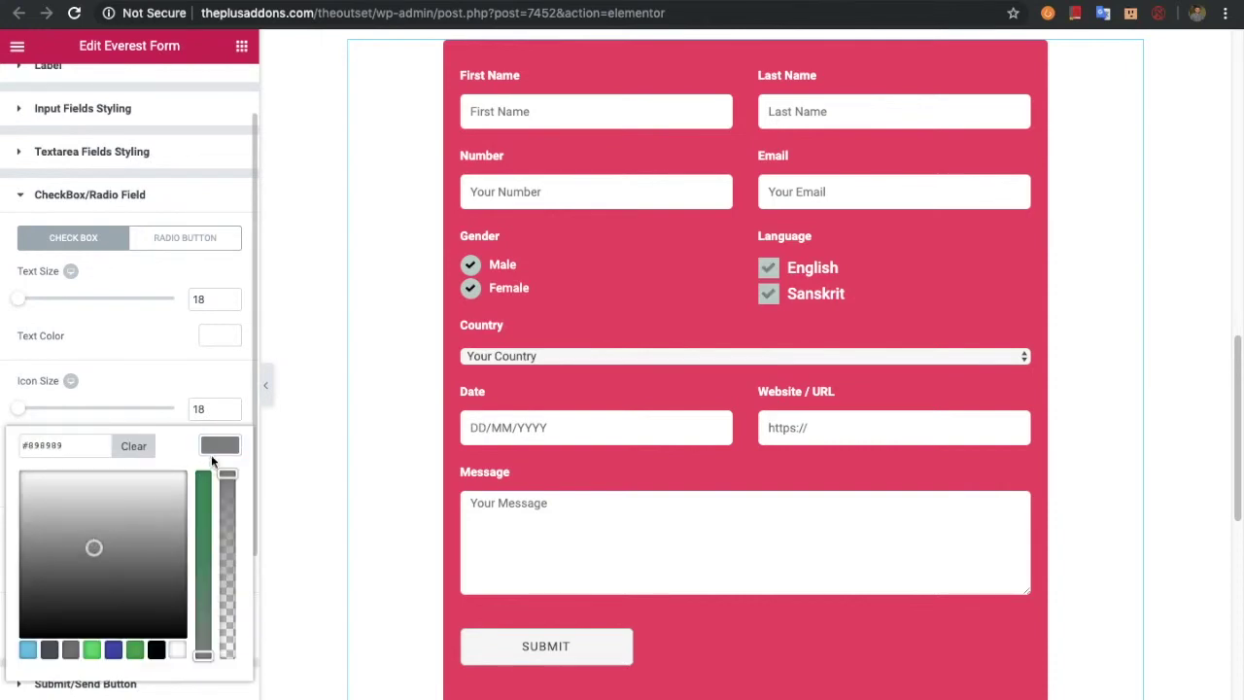
left_click(336, 419)
left_click(218, 481)
left_click(70, 555)
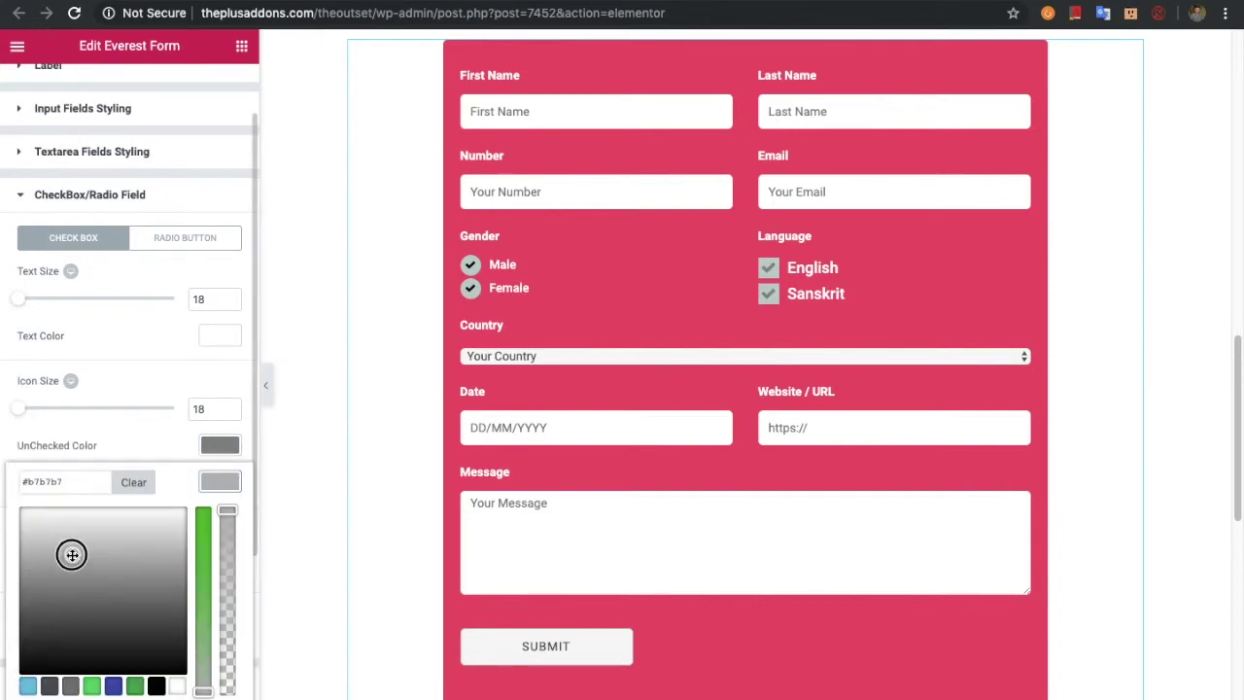
left_click(768, 270)
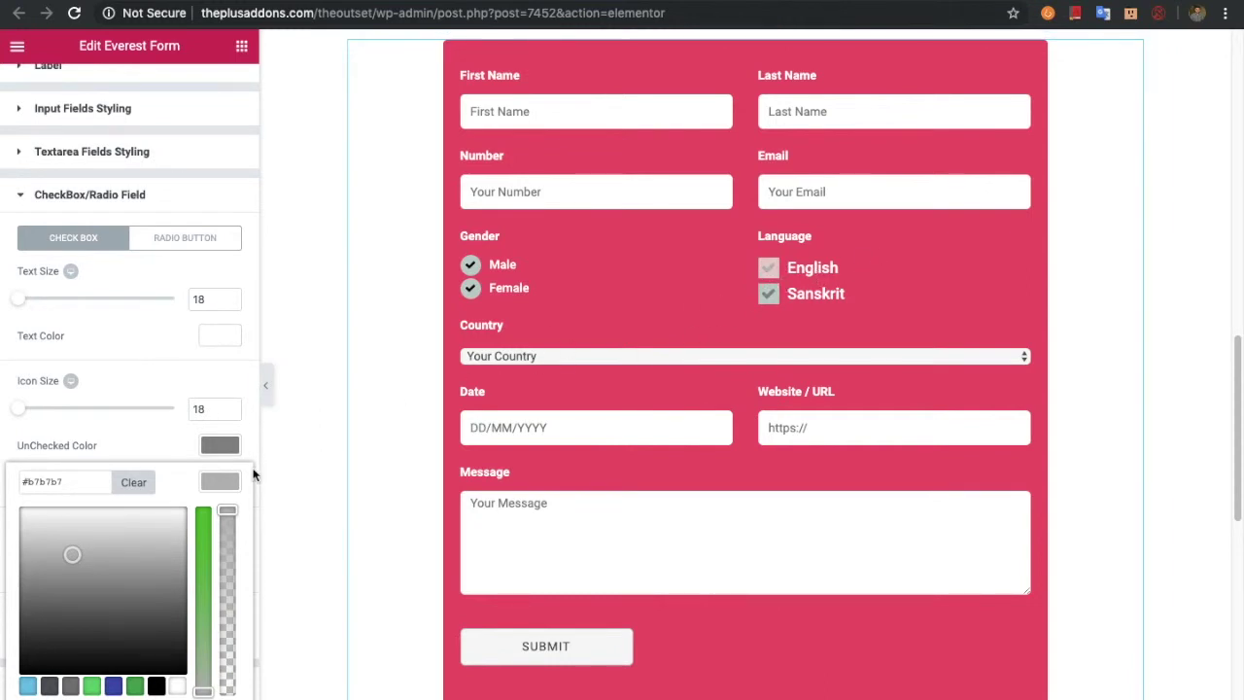
left_click(224, 480)
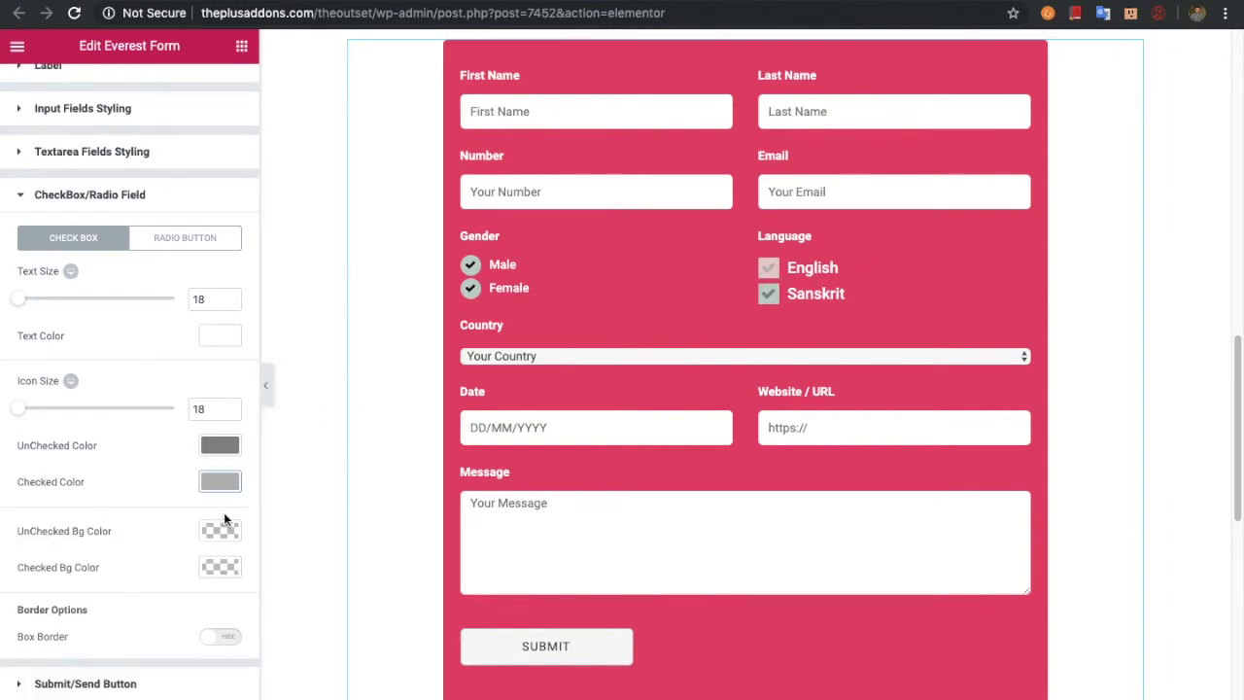
Give both unchecked and checked checkbox backgrounds a grey colour.
scroll(136, 501, "down", 1)
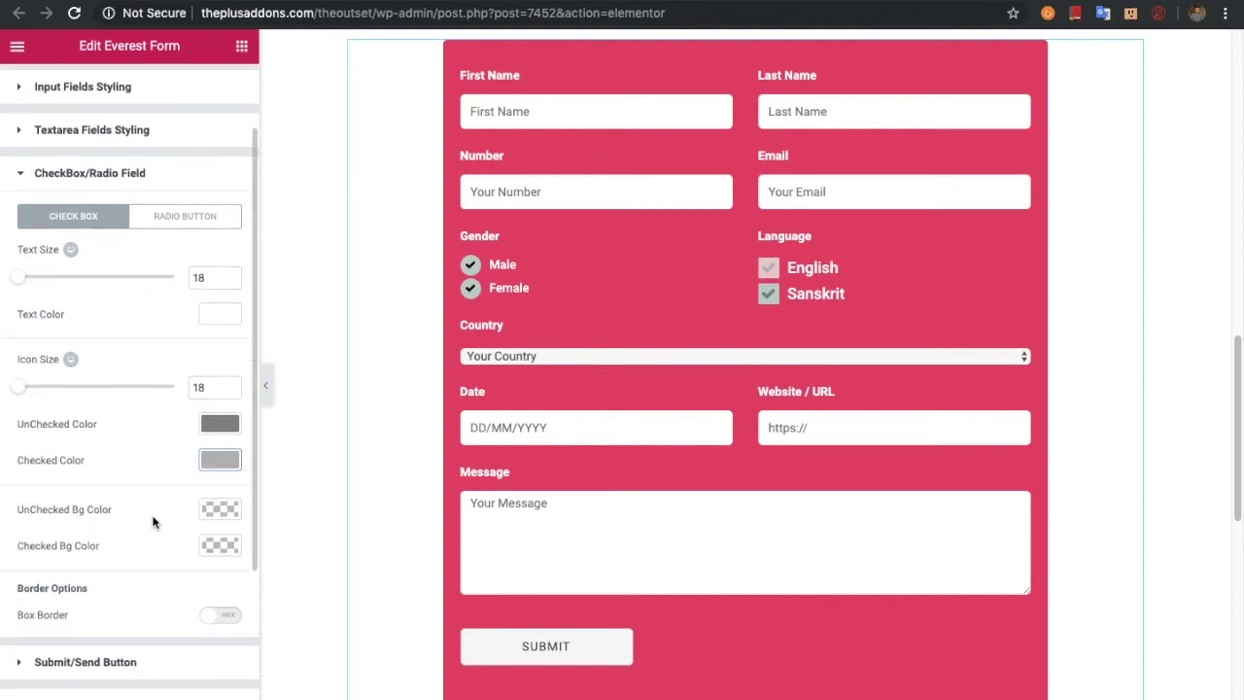
left_click(217, 508)
left_click(225, 500)
left_click(218, 546)
left_click(138, 628)
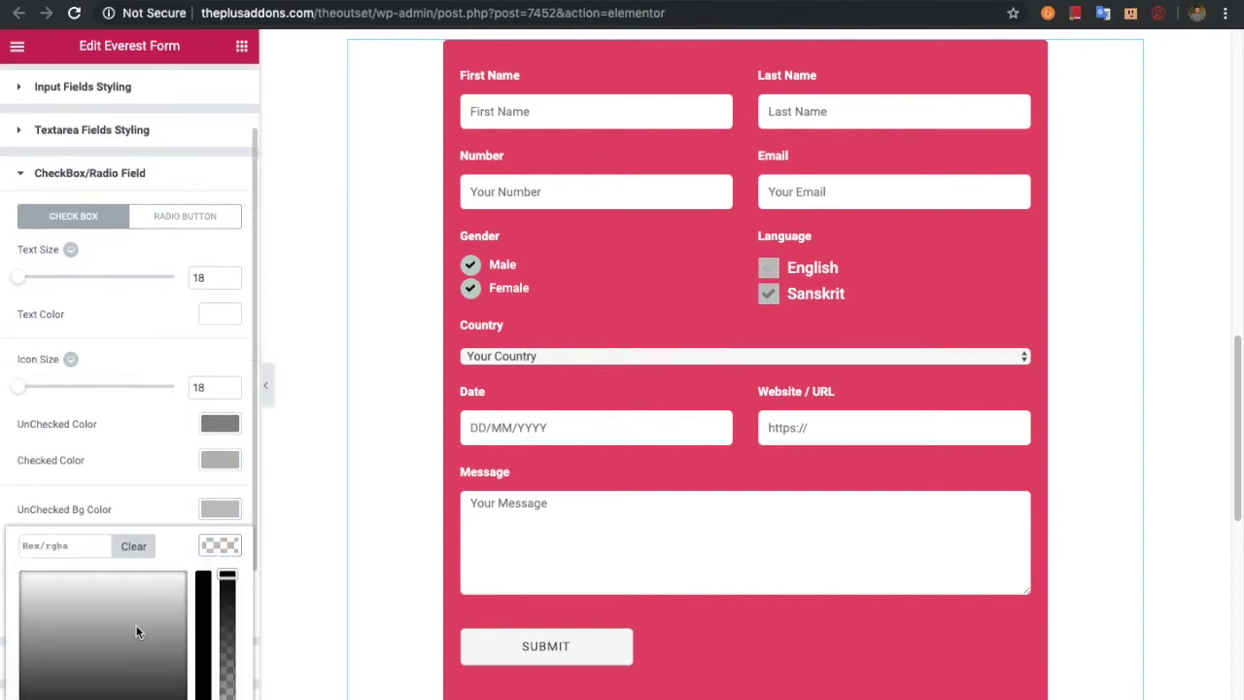
left_click(233, 544)
Toggle the checkbox Box Border on and back off, leaving no border.
scroll(148, 477, "down", 4)
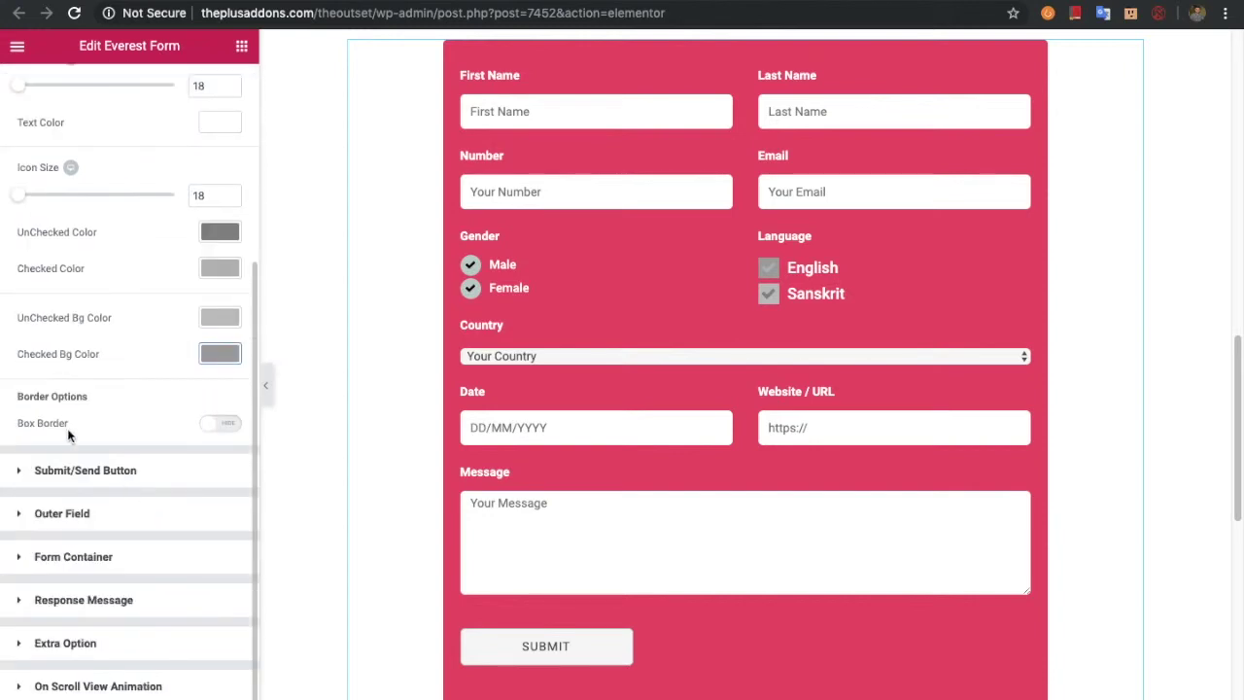
left_click(212, 428)
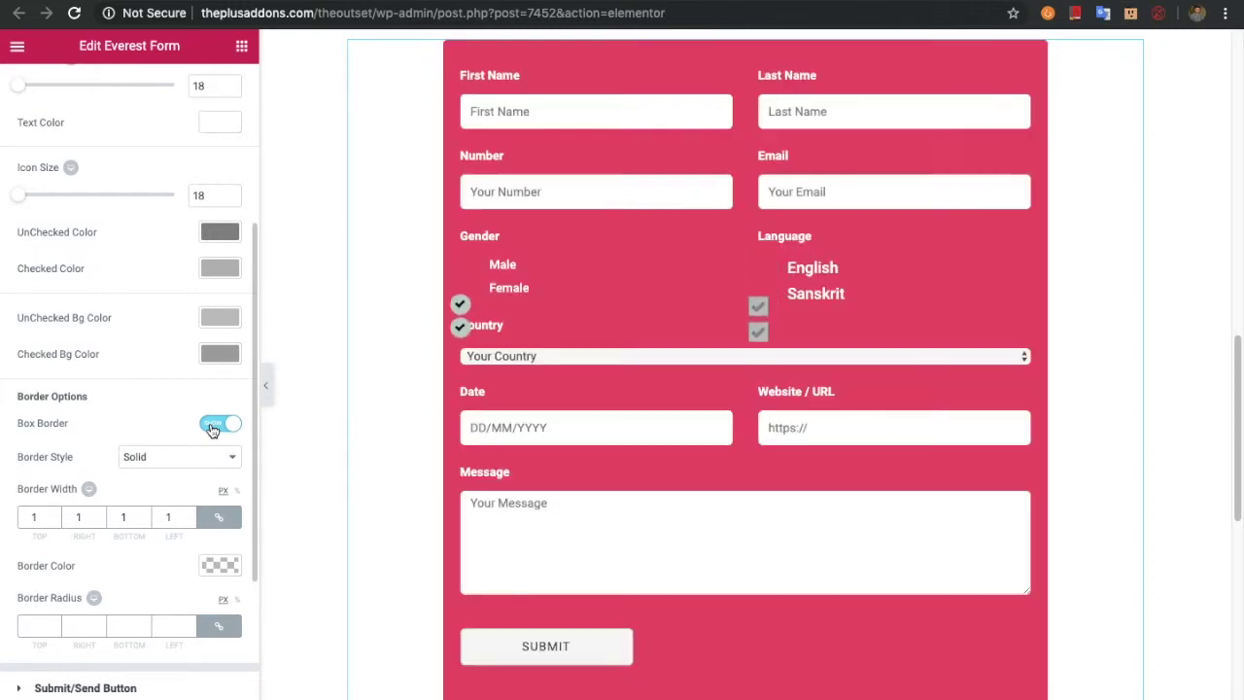
left_click(213, 425)
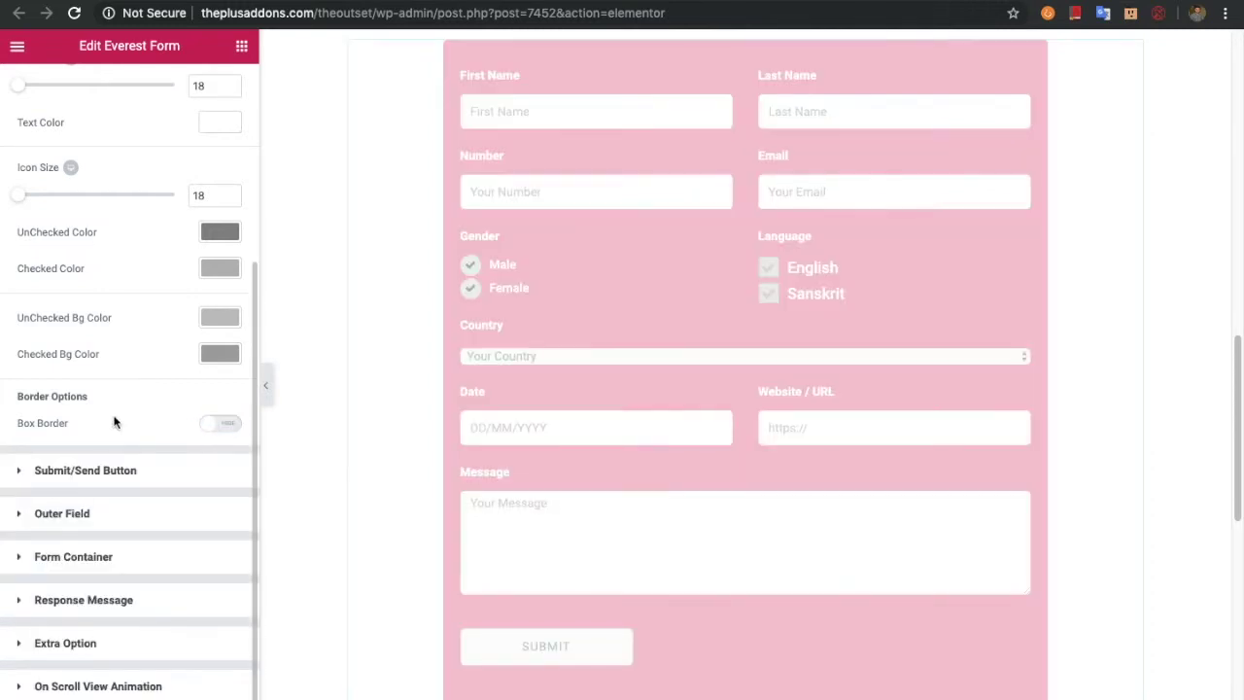
left_click(91, 470)
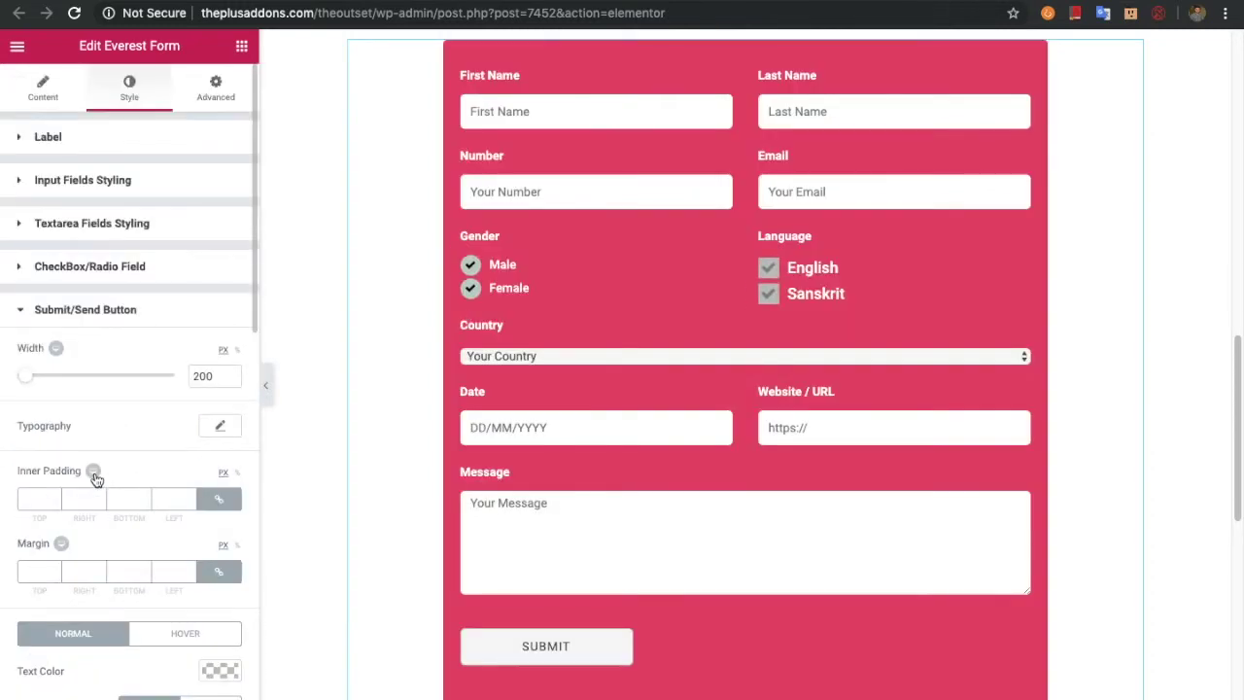
Drag the SUBMIT button width to 100 and review its 1 px solid, 5 px-radius border.
scroll(97, 413, "down", 1)
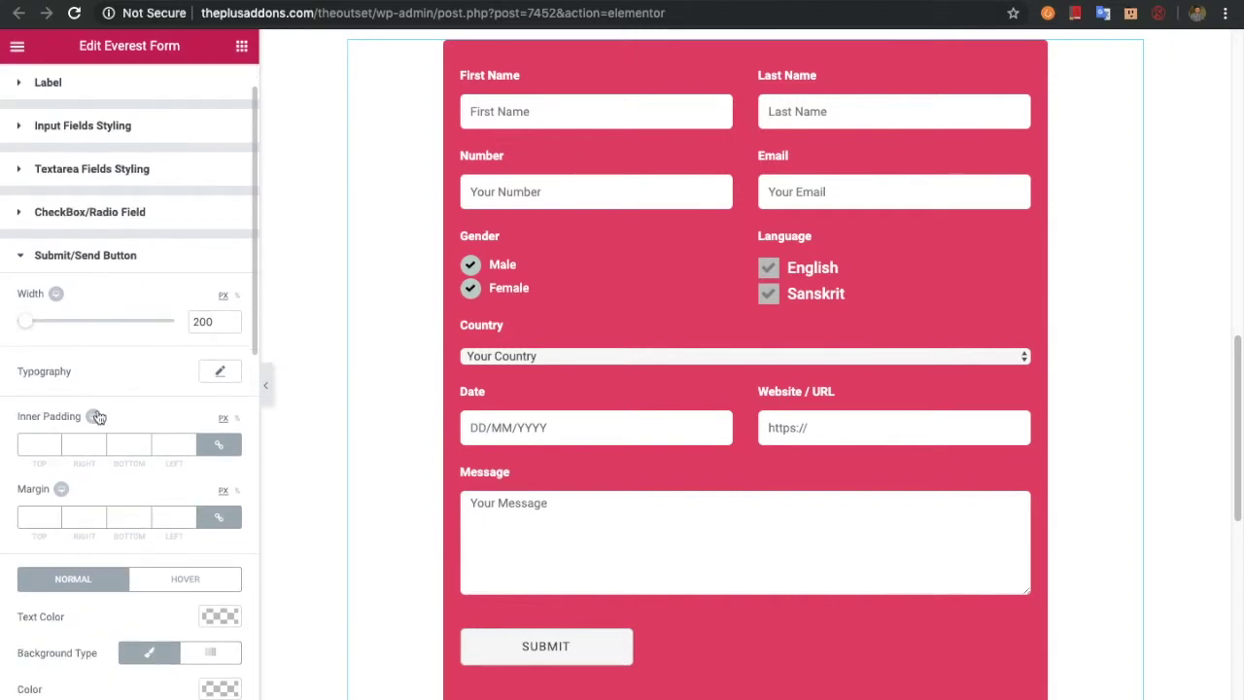
mouse_move(26, 321)
left_mouse_down()
mouse_move(47, 332)
mouse_move(17, 324)
left_mouse_up()
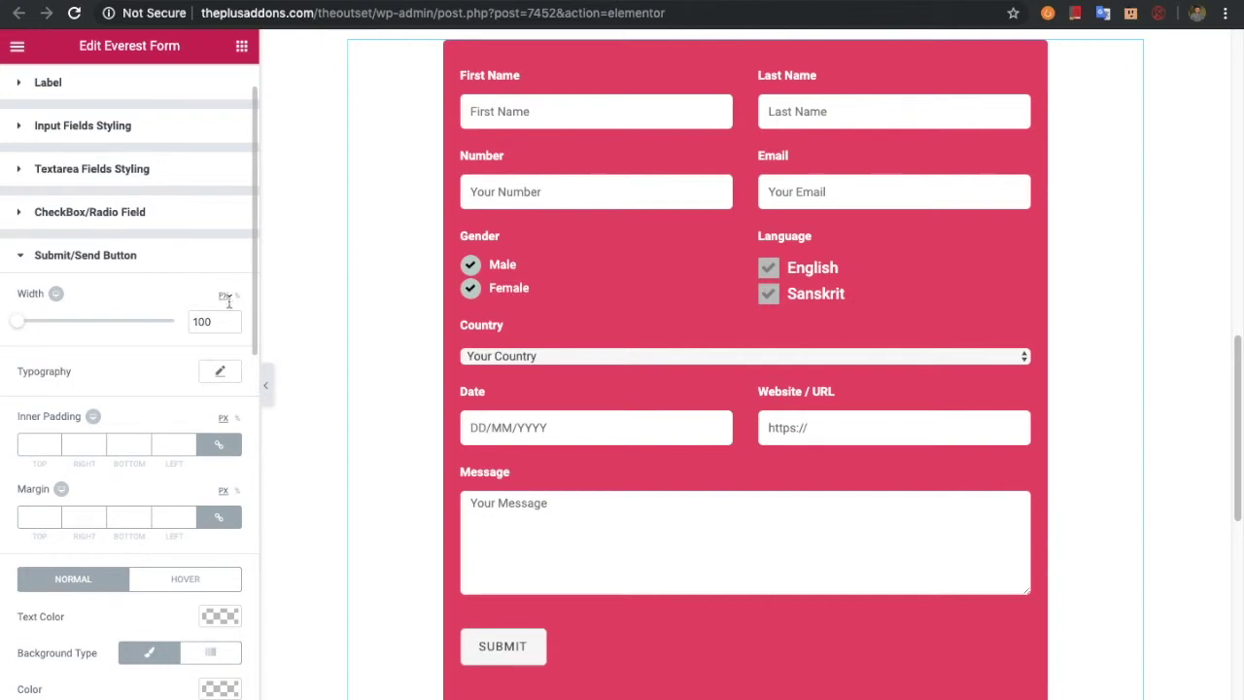
left_click(221, 377)
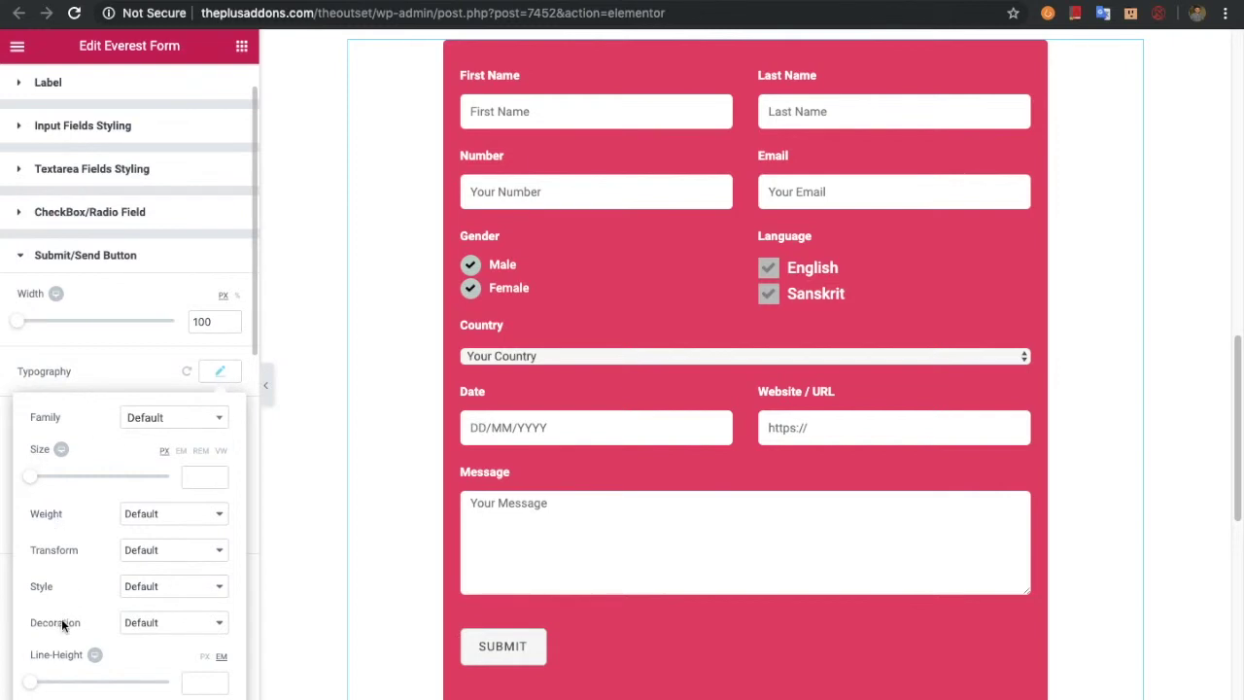
left_click(218, 370)
scroll(79, 469, "down", 1)
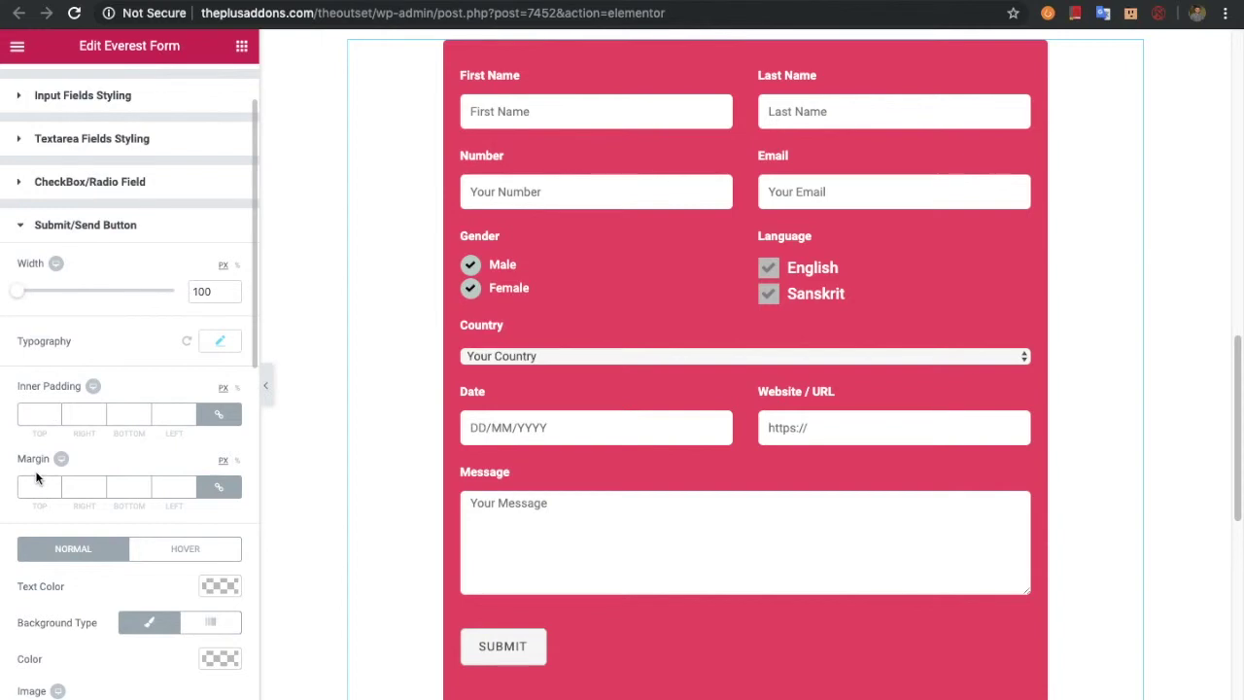
scroll(53, 544, "down", 4)
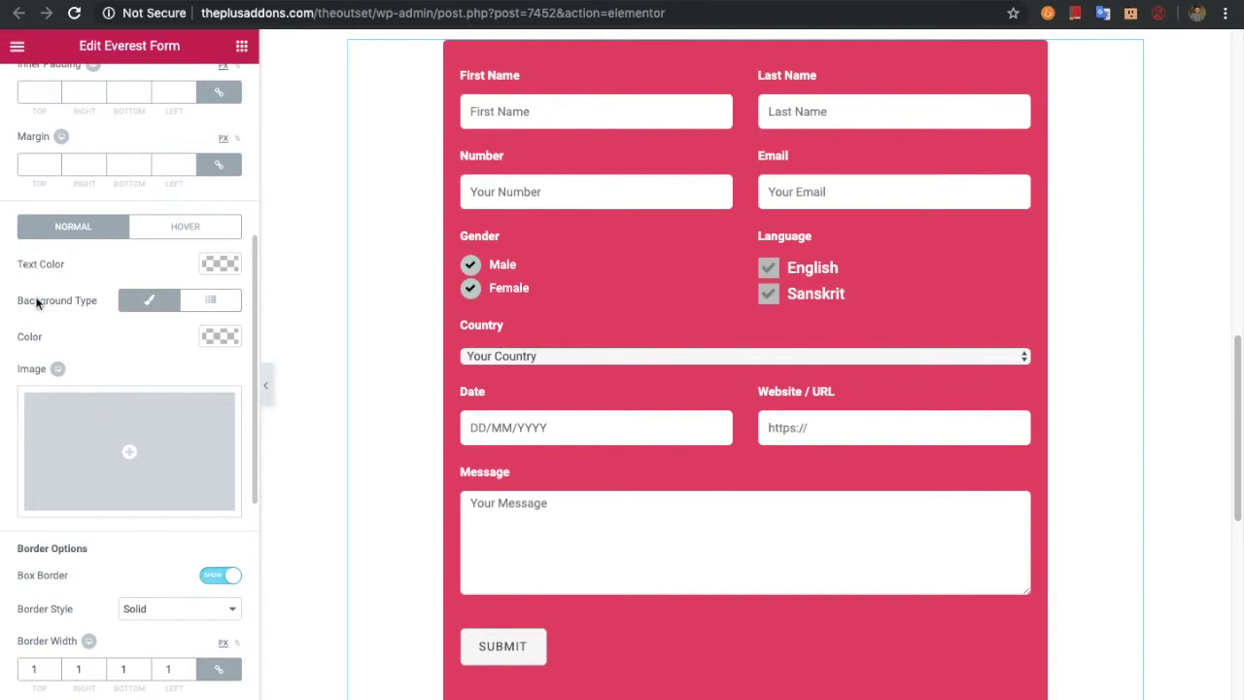
scroll(51, 493, "down", 1)
scroll(29, 535, "down", 3)
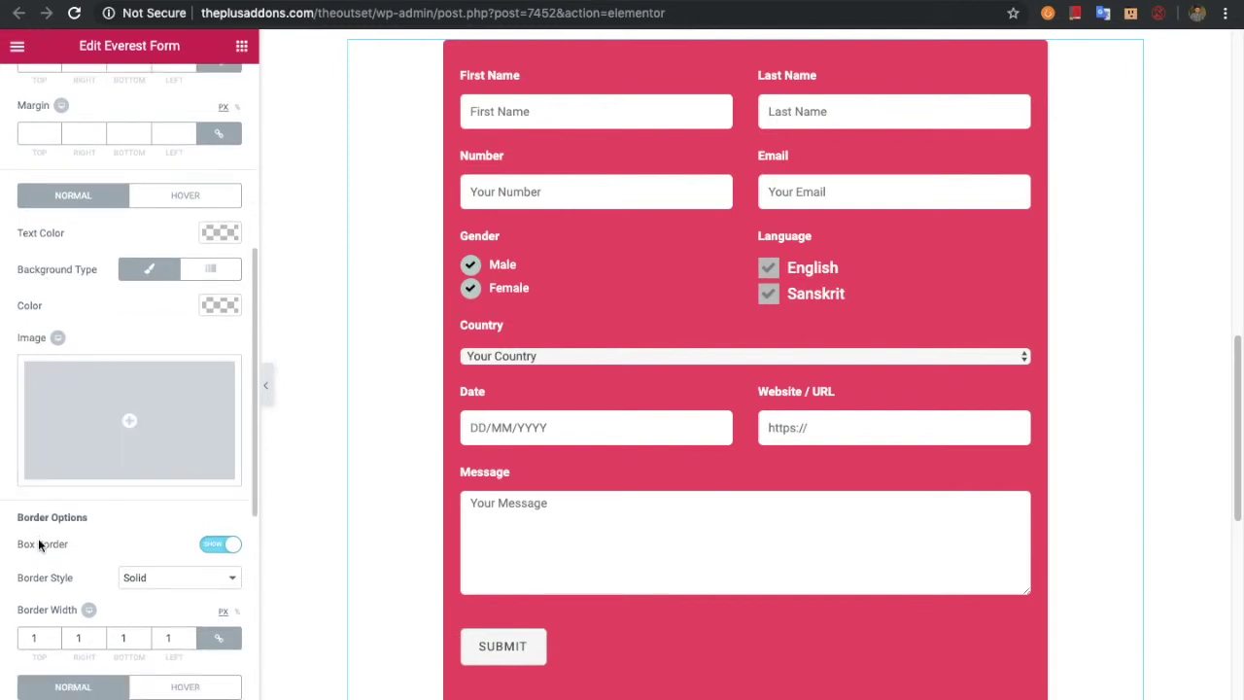
scroll(58, 563, "down", 2)
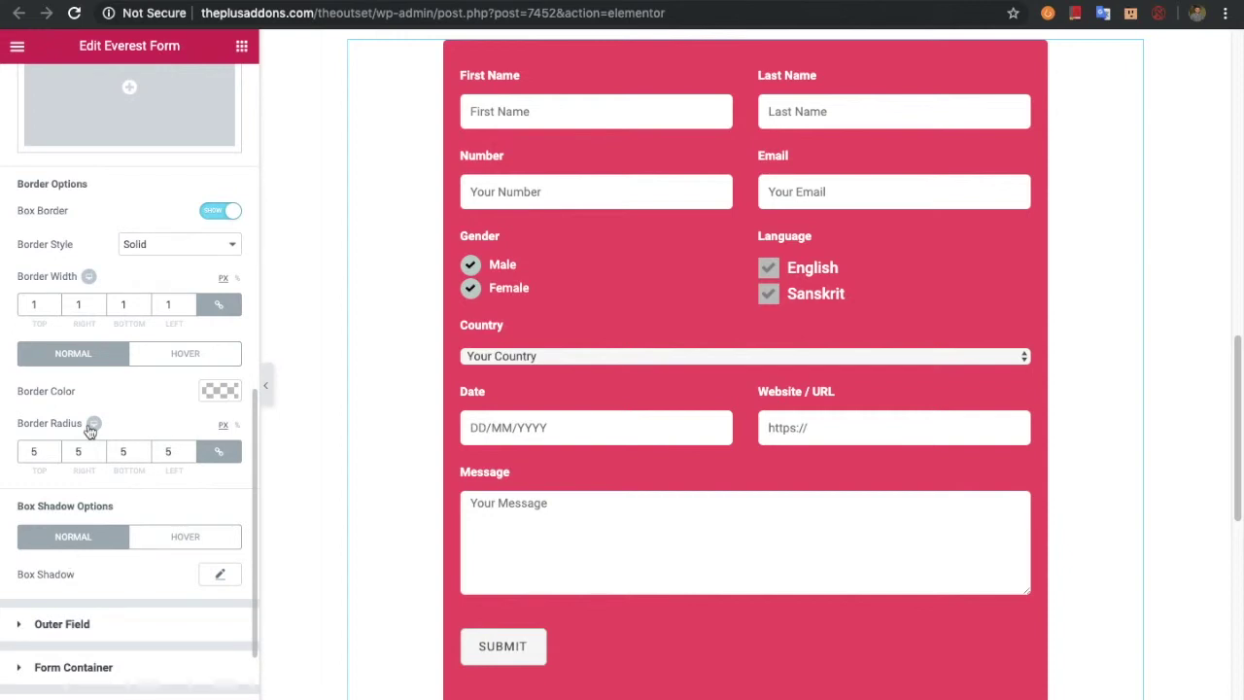
scroll(134, 451, "down", 1)
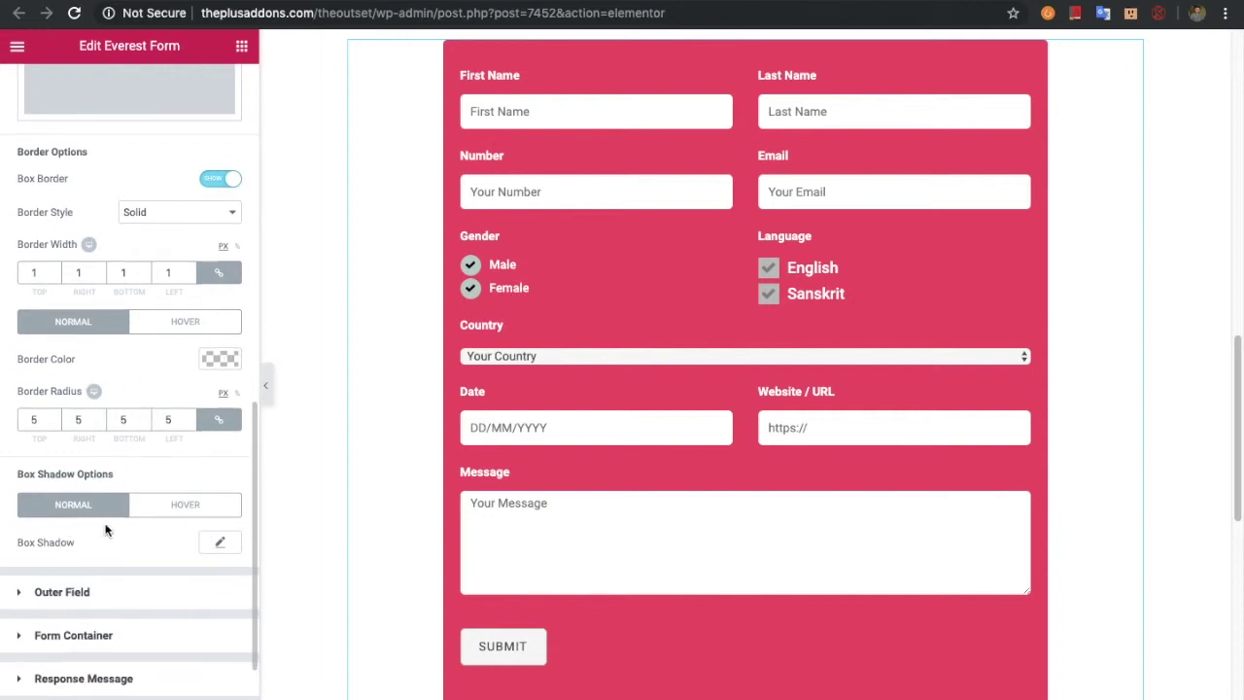
Try an outer field margin of 100, then clear the margin back to empty.
left_click(87, 593)
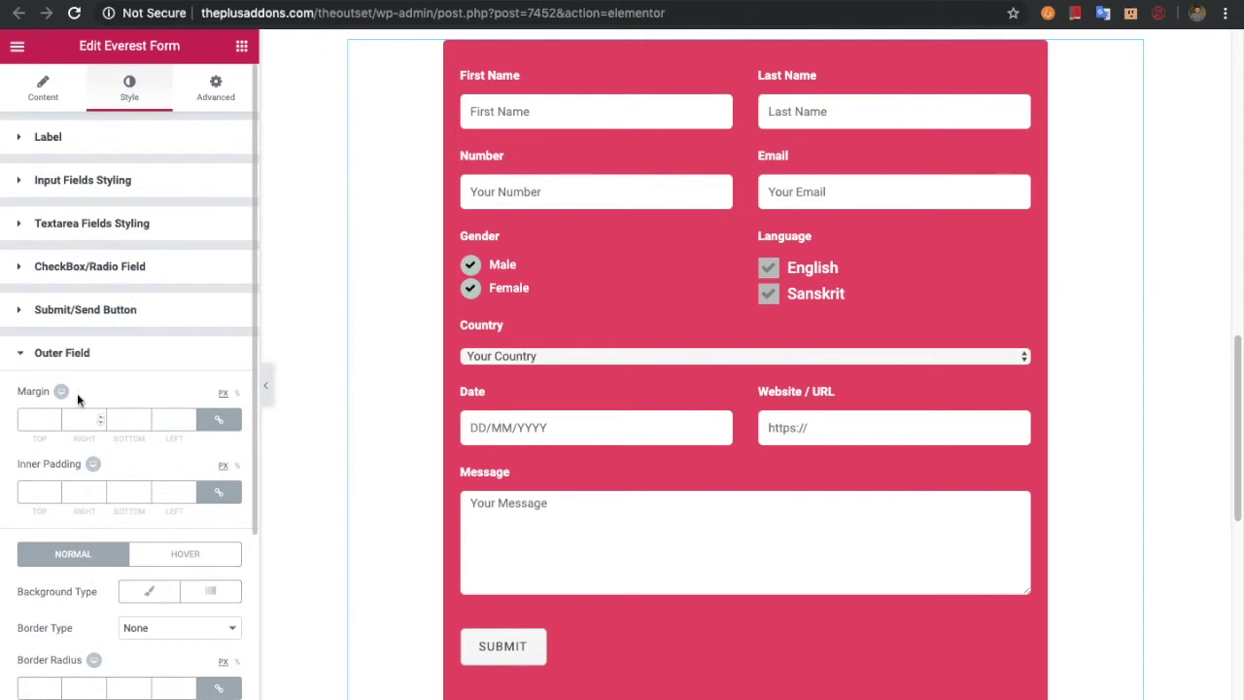
left_click(30, 417)
type("100")
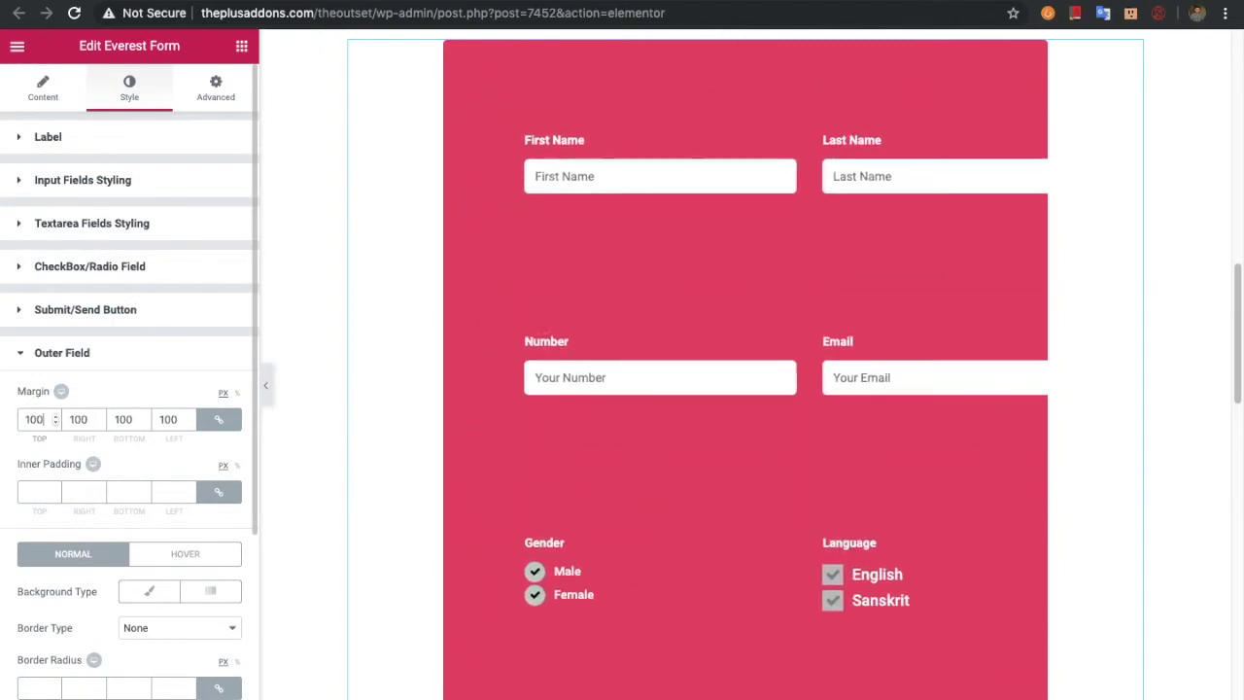
key("BackSpace")
key("BackSpace")
key("BackSpace")
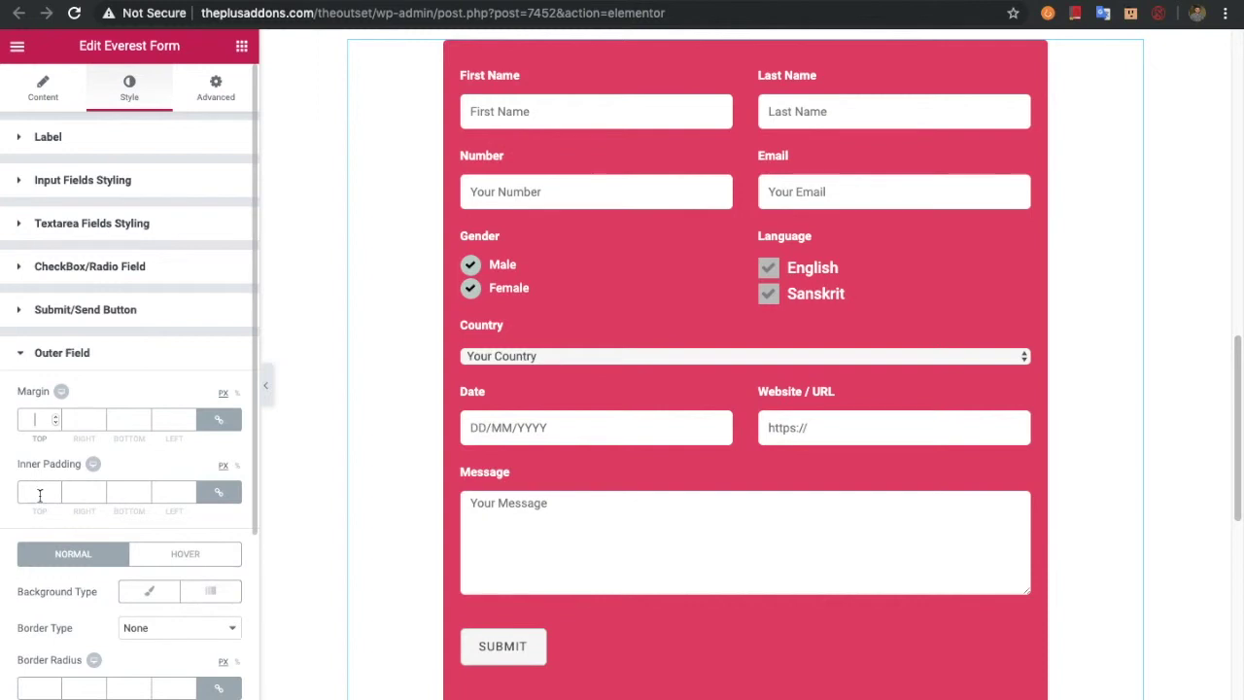
Scroll down and expand the Form Container styling section.
scroll(44, 496, "down", 3)
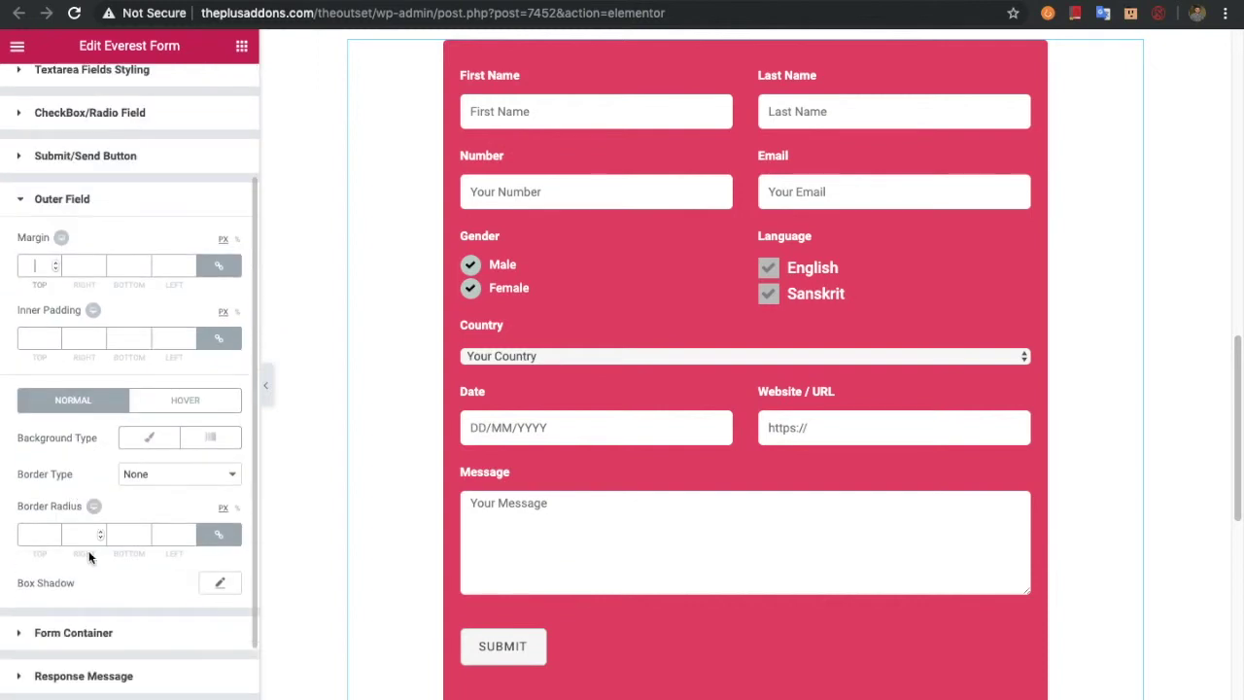
scroll(91, 552, "down", 1)
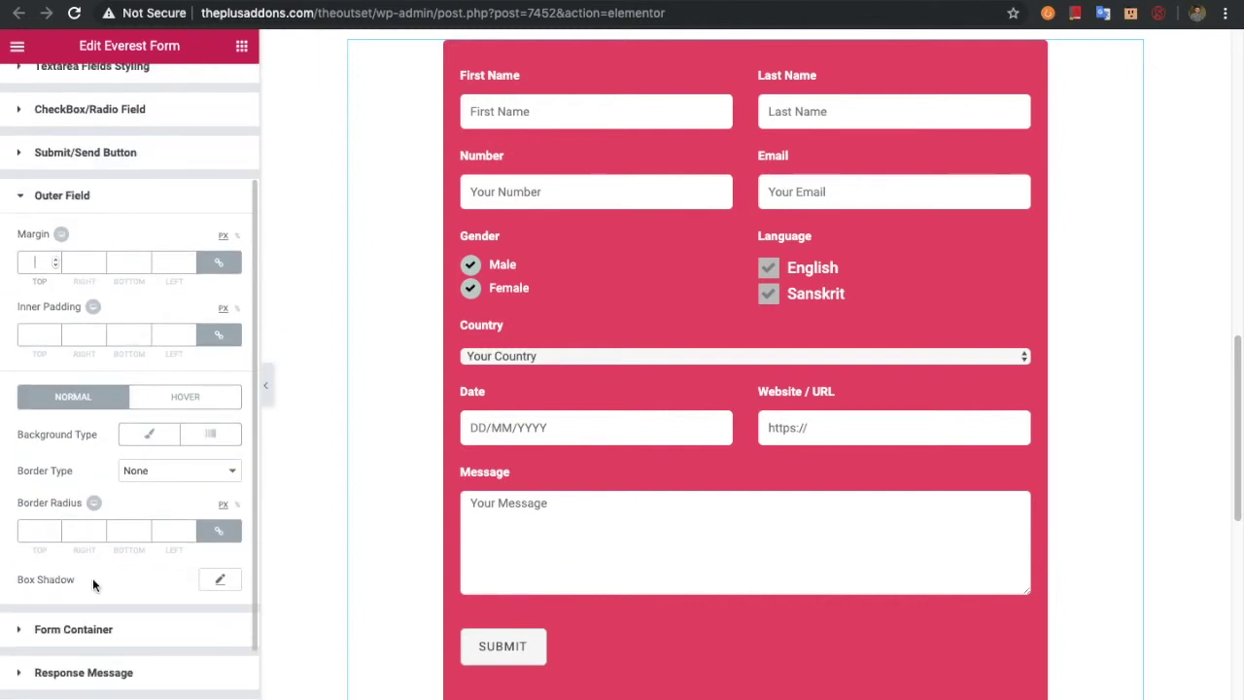
scroll(92, 580, "down", 1)
left_click(75, 613)
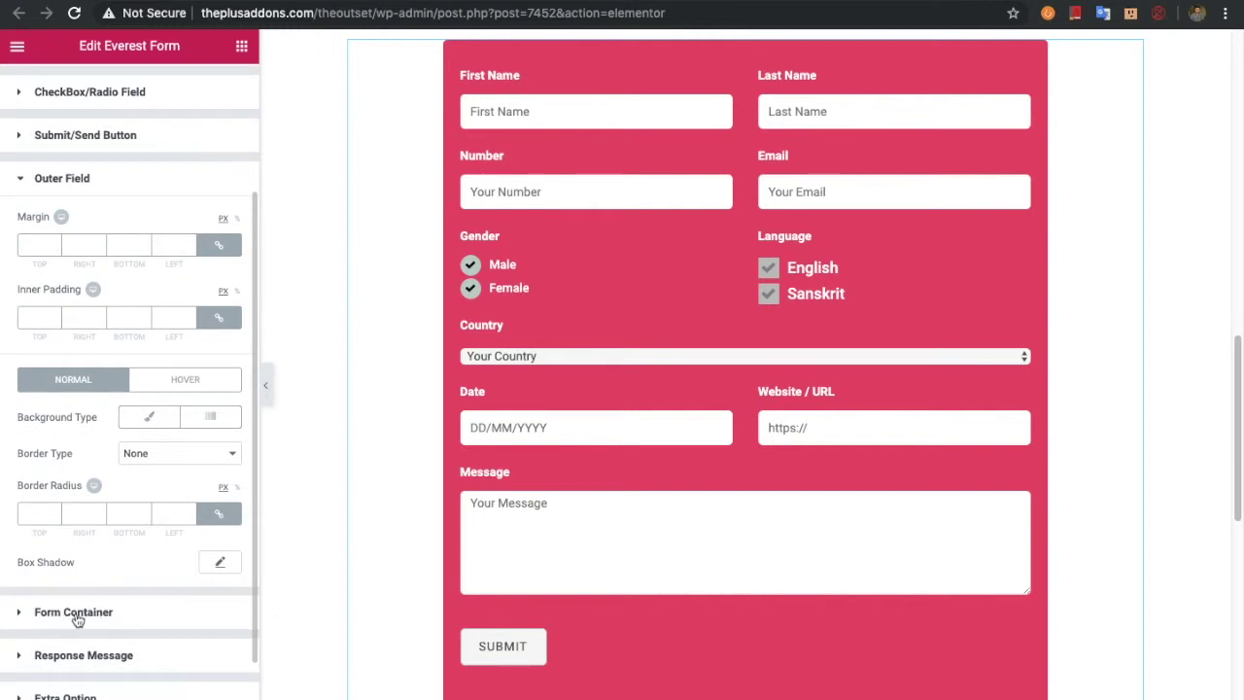
Try form container top inner padding of 100 and 10, then settle on 30.
scroll(62, 555, "down", 2)
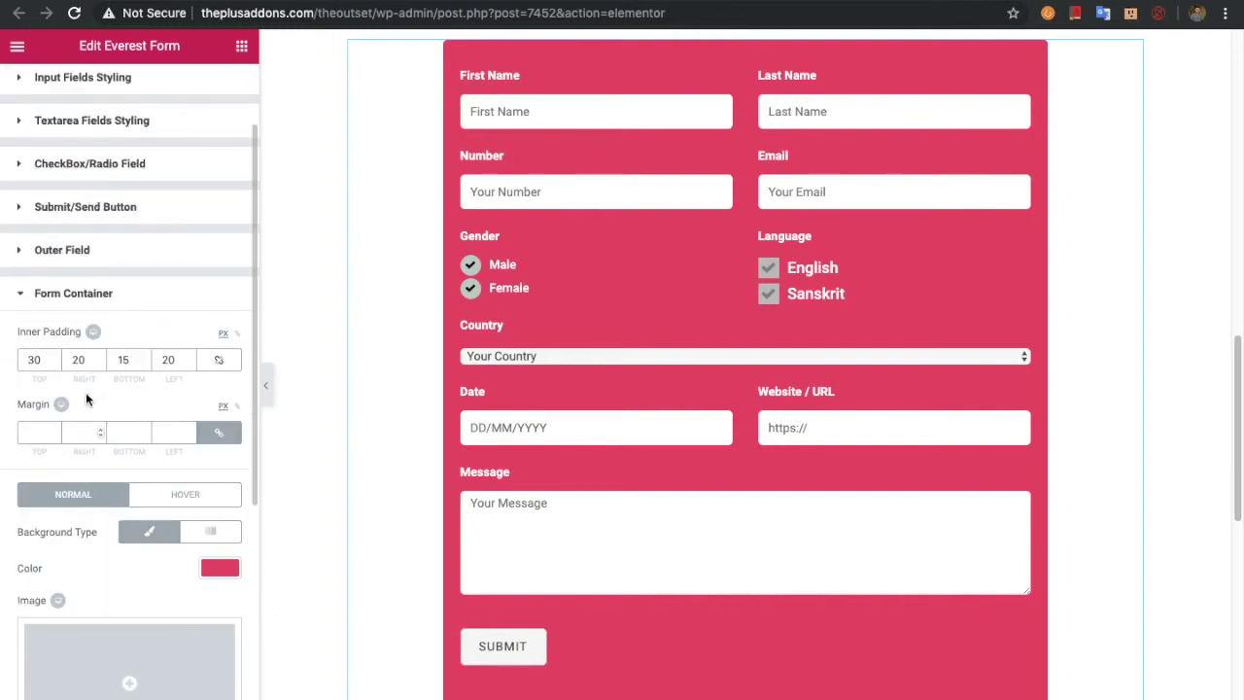
left_click(37, 360)
type("100")
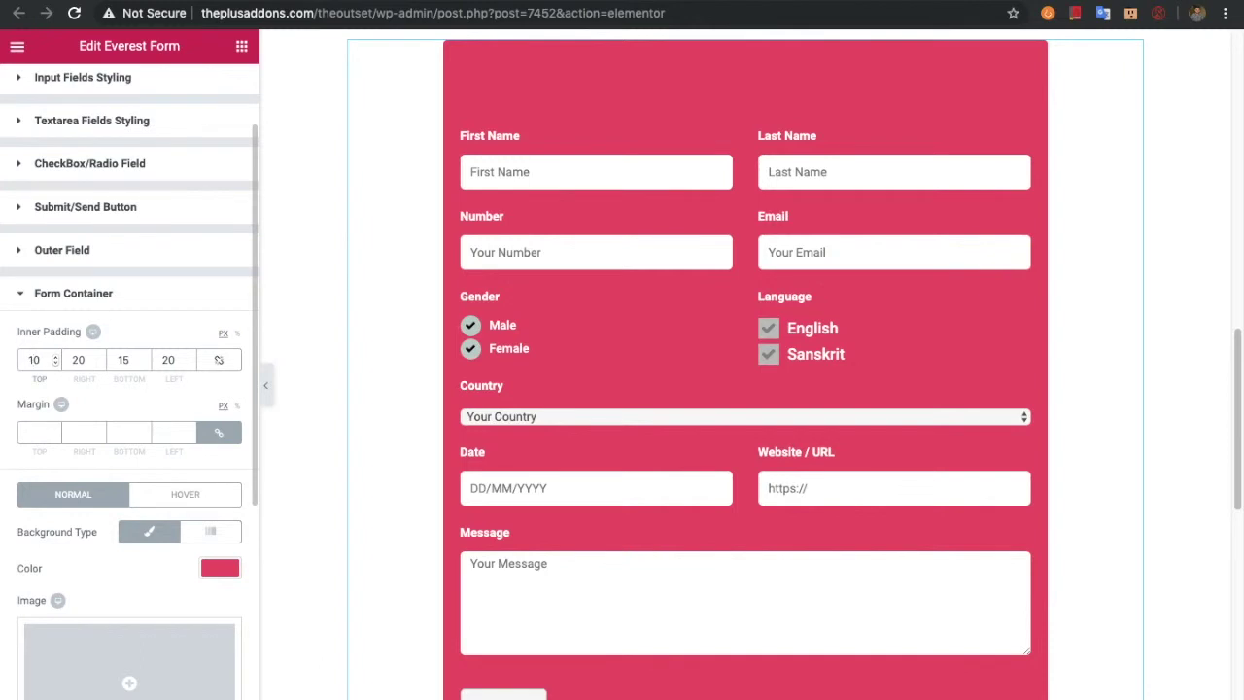
key("BackSpace")
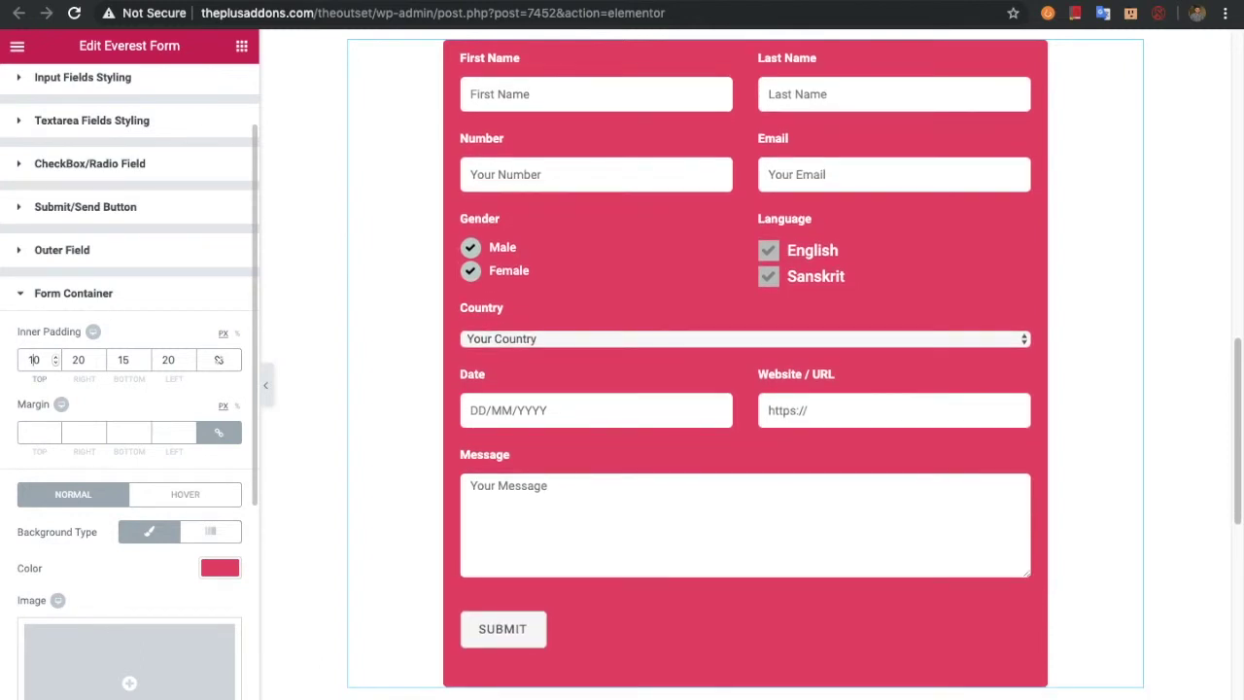
key("BackSpace")
key("BackSpace")
type("30")
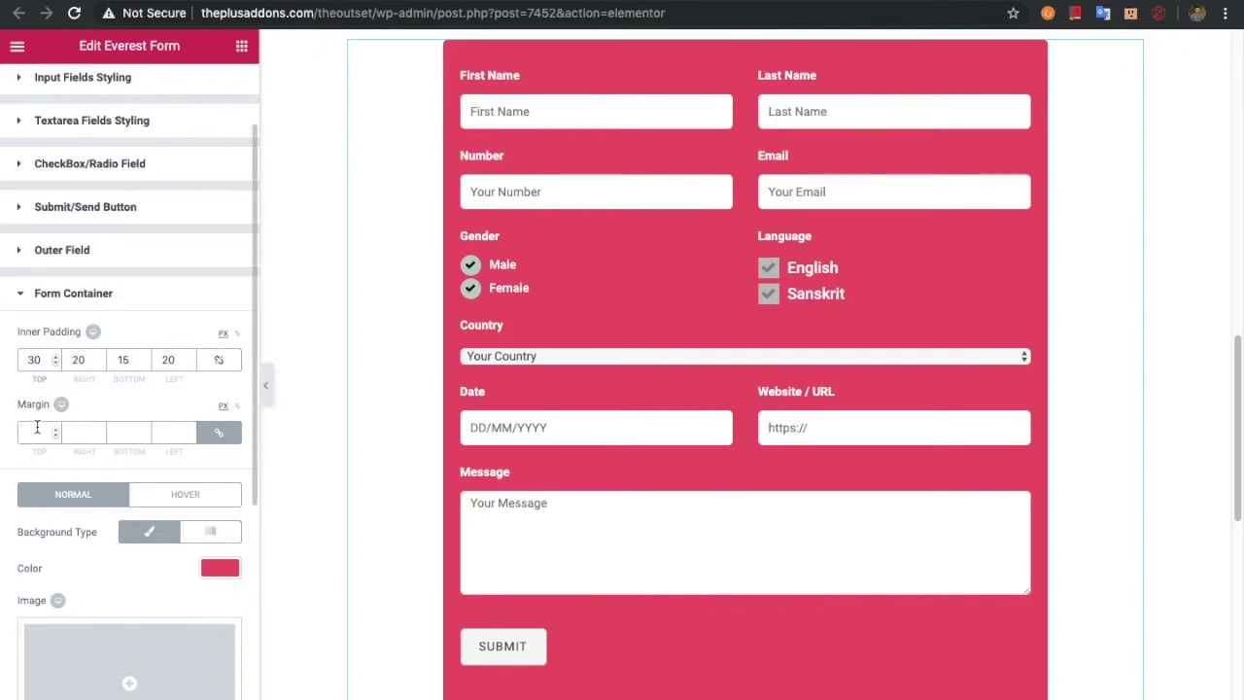
Change the container background from red to light blue #49b1d1 and view its Hover state.
scroll(40, 466, "down", 3)
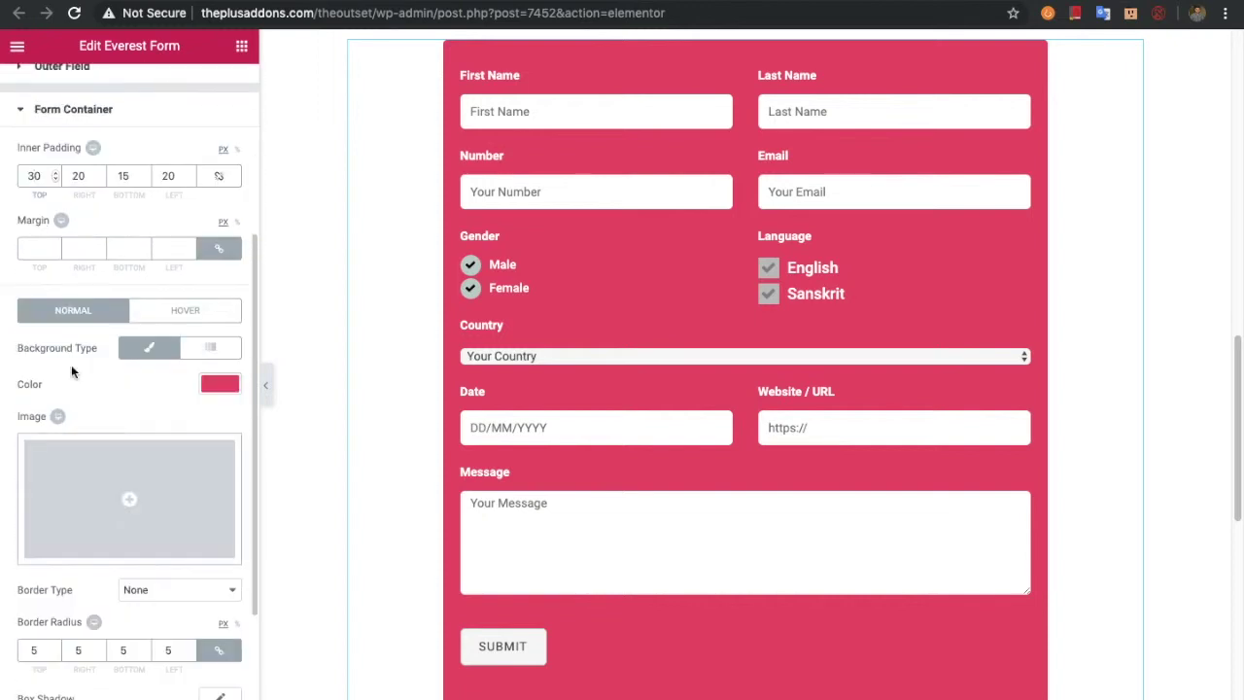
left_click(220, 387)
left_click(102, 440)
mouse_move(102, 440)
left_mouse_down()
mouse_move(128, 438)
mouse_move(111, 438)
left_mouse_up()
scroll(108, 476, "down", 1)
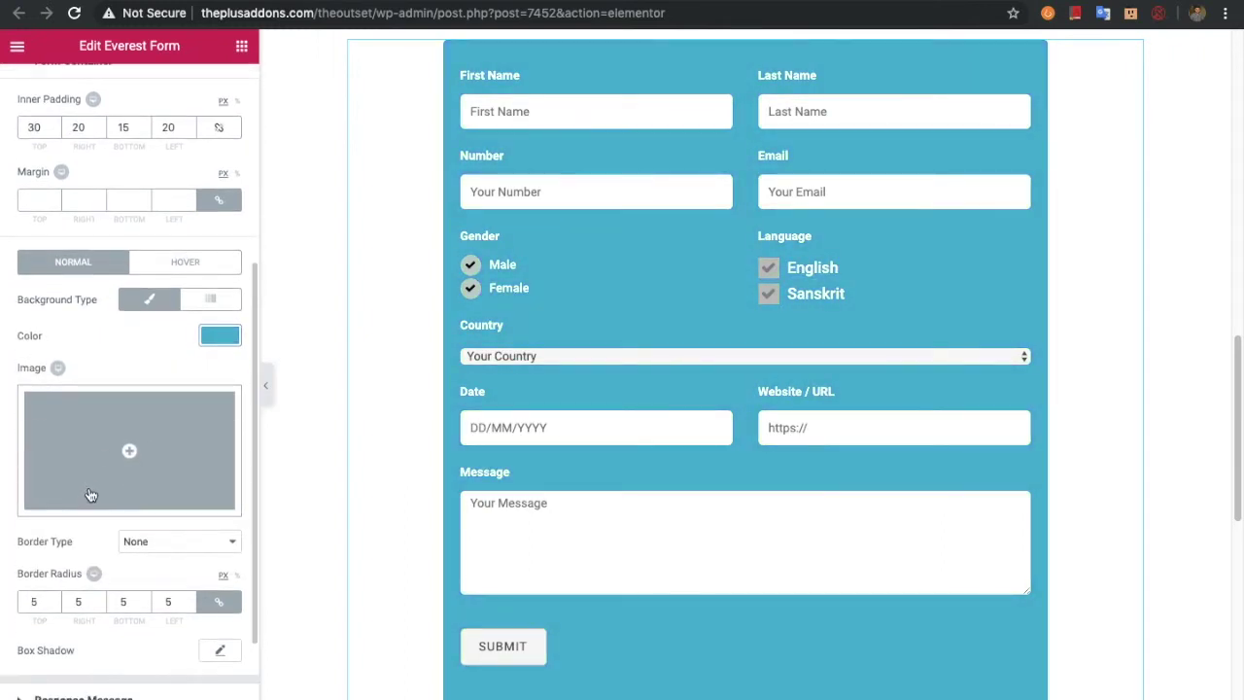
scroll(110, 491, "down", 1)
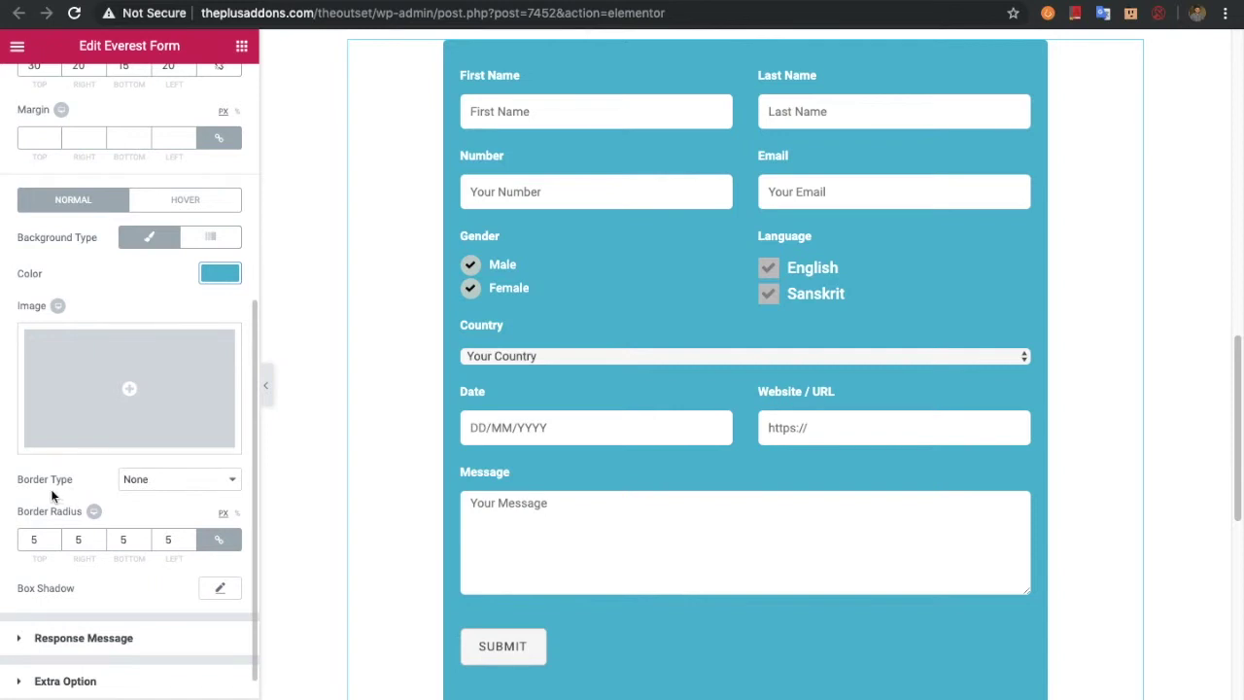
scroll(52, 497, "down", 1)
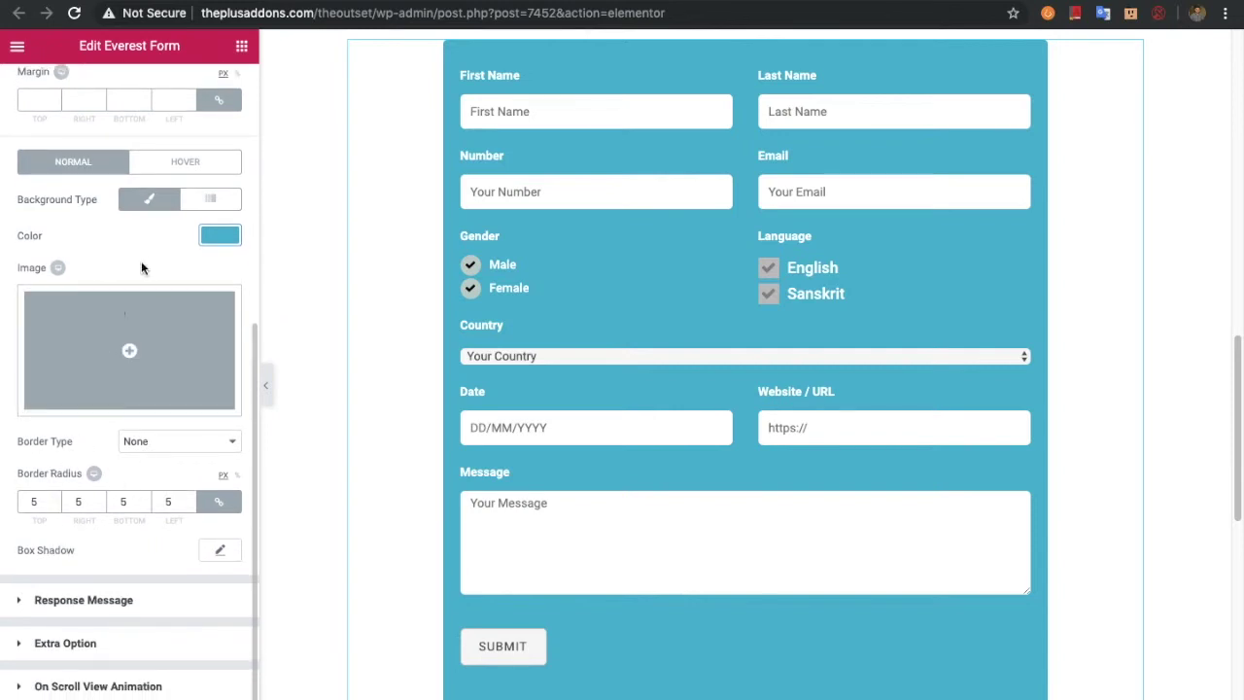
left_click(179, 163)
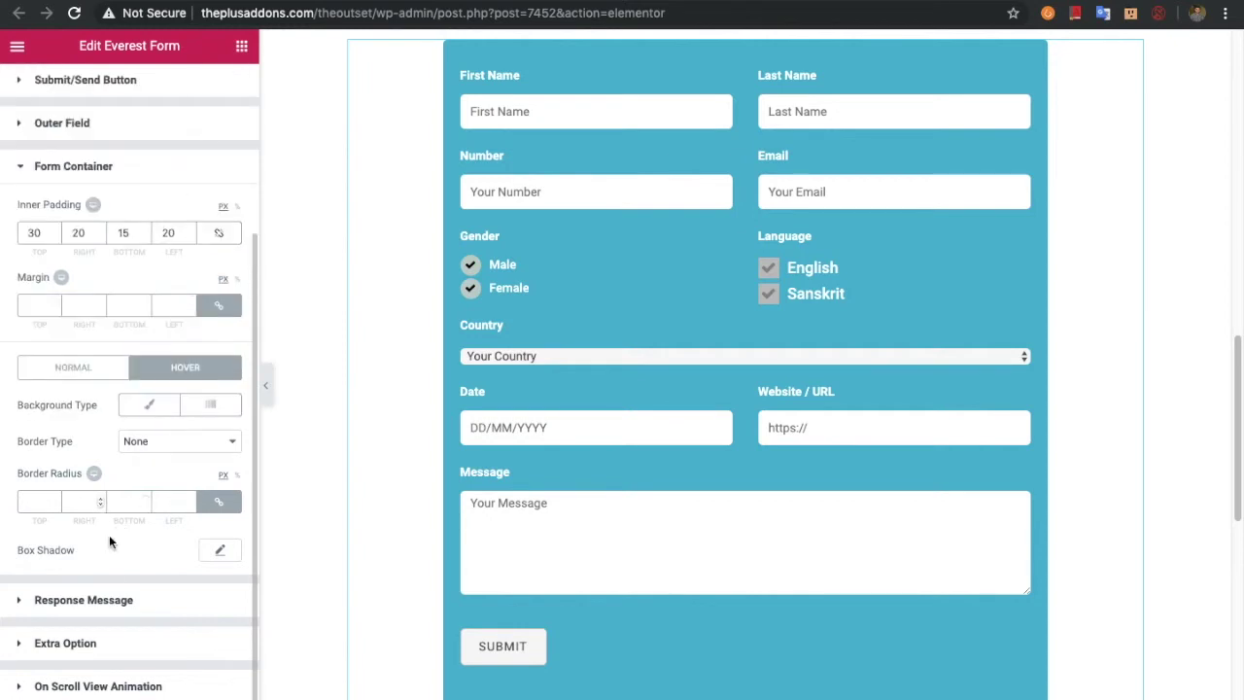
Compare the SUCCESS and VALIDATION/ERROR message styles, then open Extra Option showing 700 max width.
left_click(89, 601)
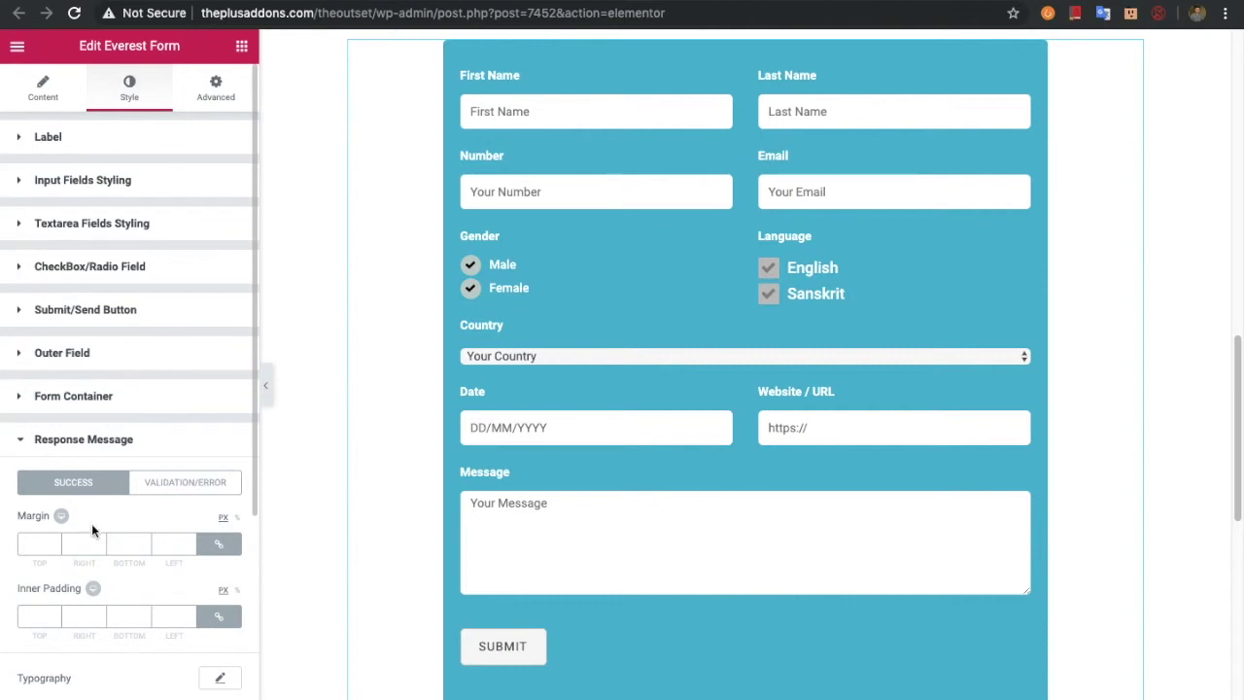
scroll(93, 528, "down", 3)
scroll(92, 522, "down", 2)
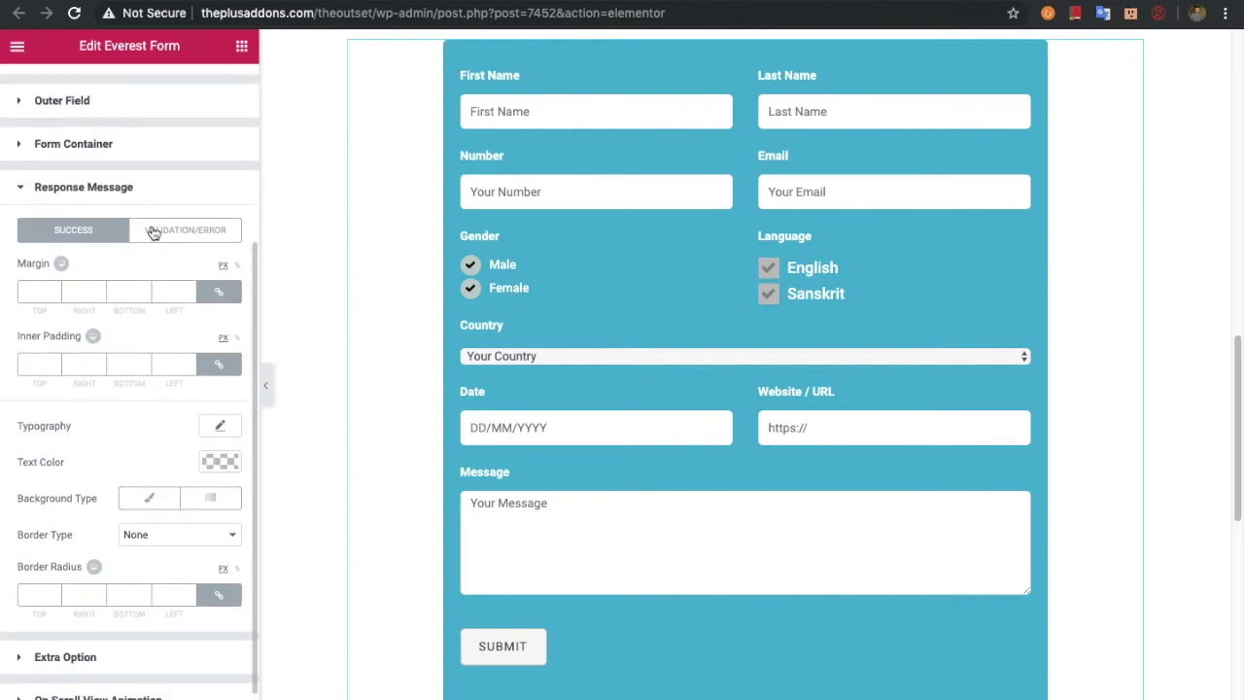
left_click(102, 233)
left_click(167, 239)
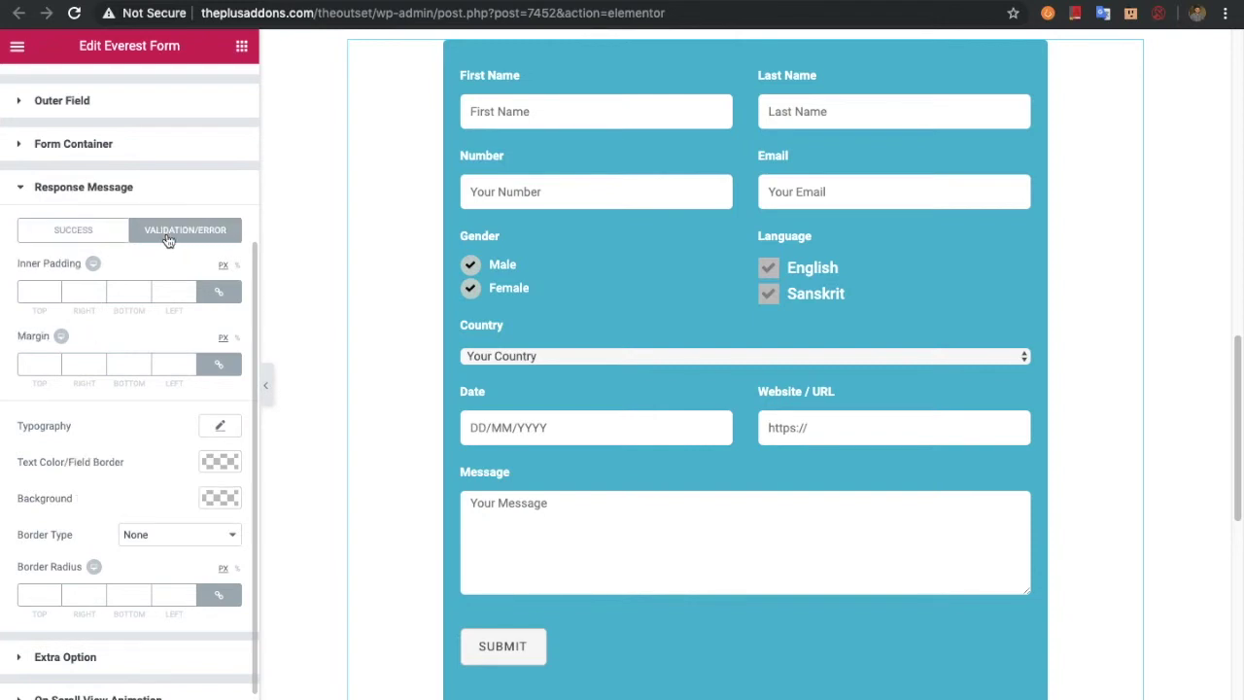
left_click(86, 237)
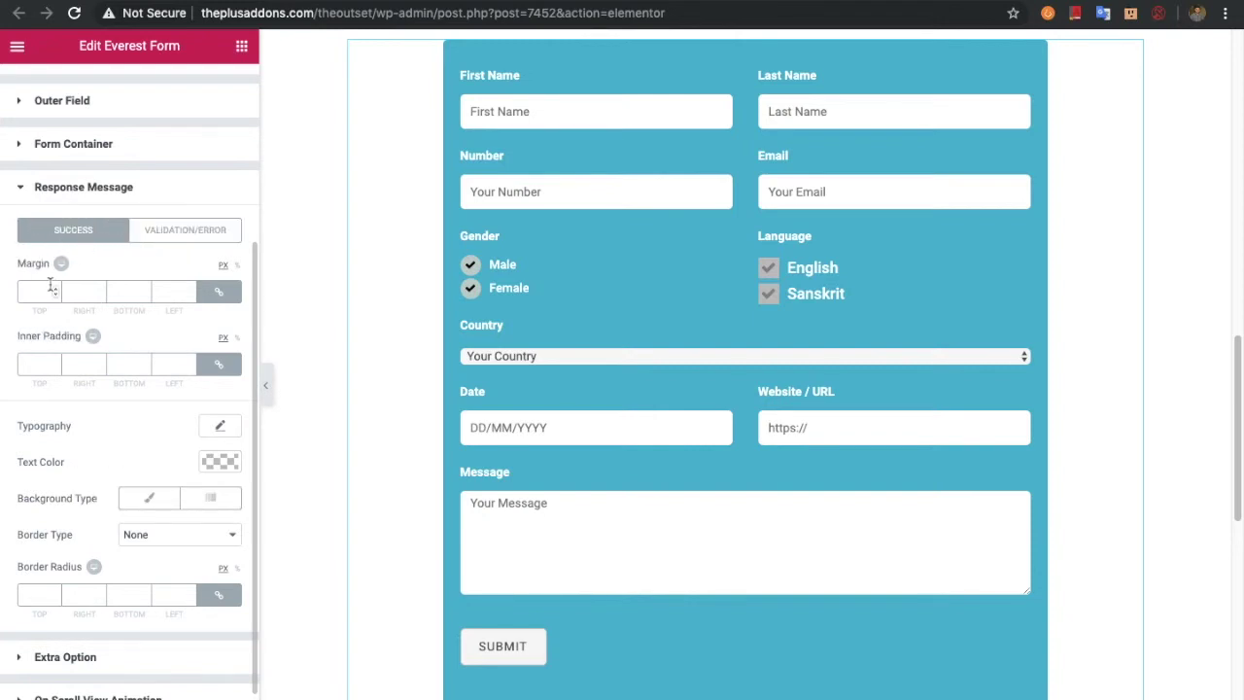
left_click(155, 239)
left_click(91, 239)
scroll(116, 476, "down", 1)
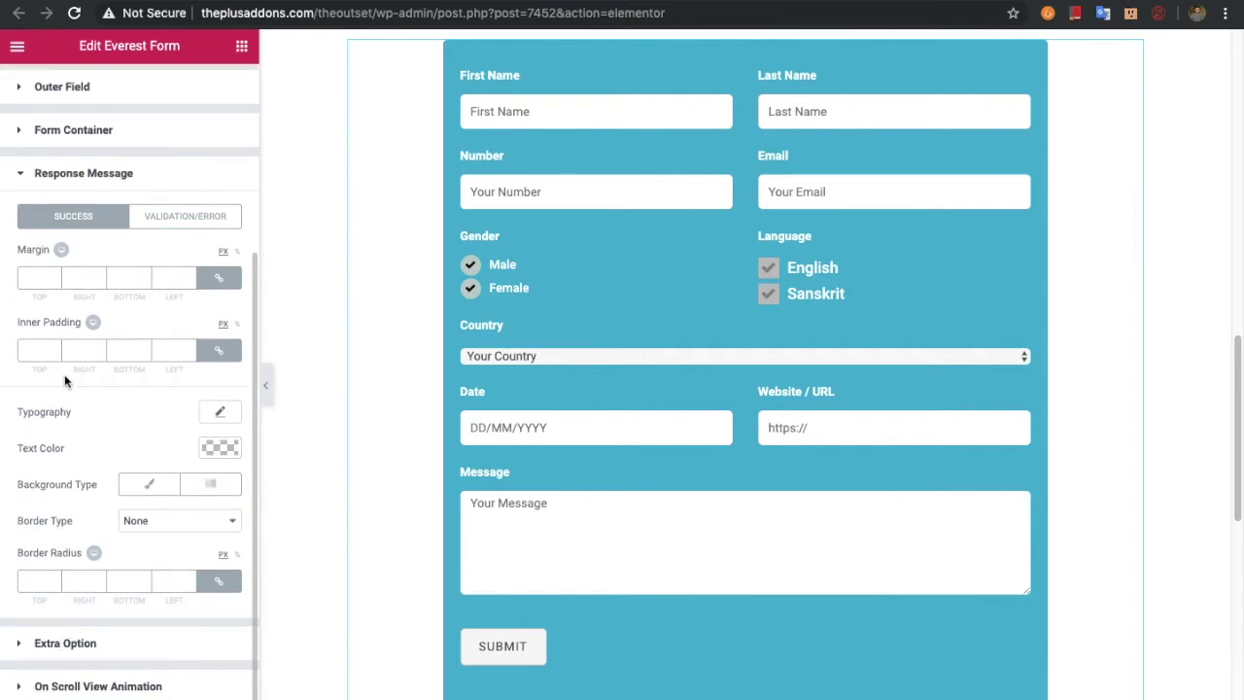
left_click(173, 218)
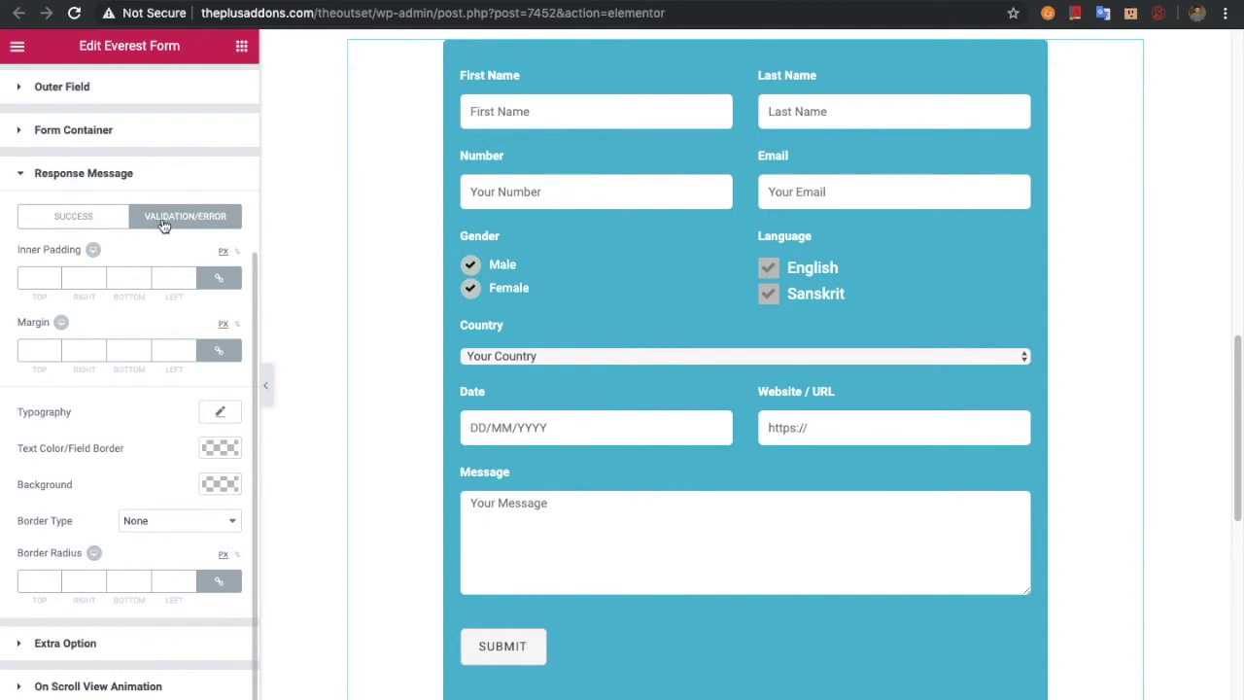
left_click(84, 643)
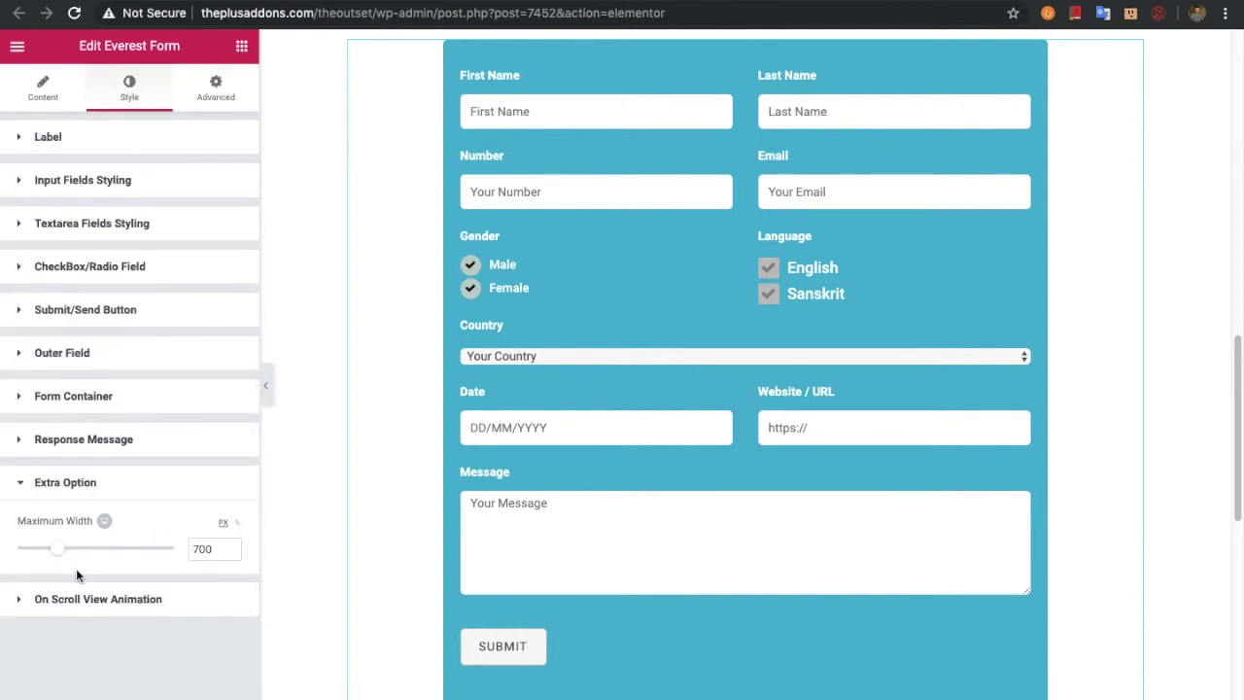
Set the form's Maximum Width to 795 and glance at animation and Advanced settings.
left_click_drag(60, 551, 20, 549)
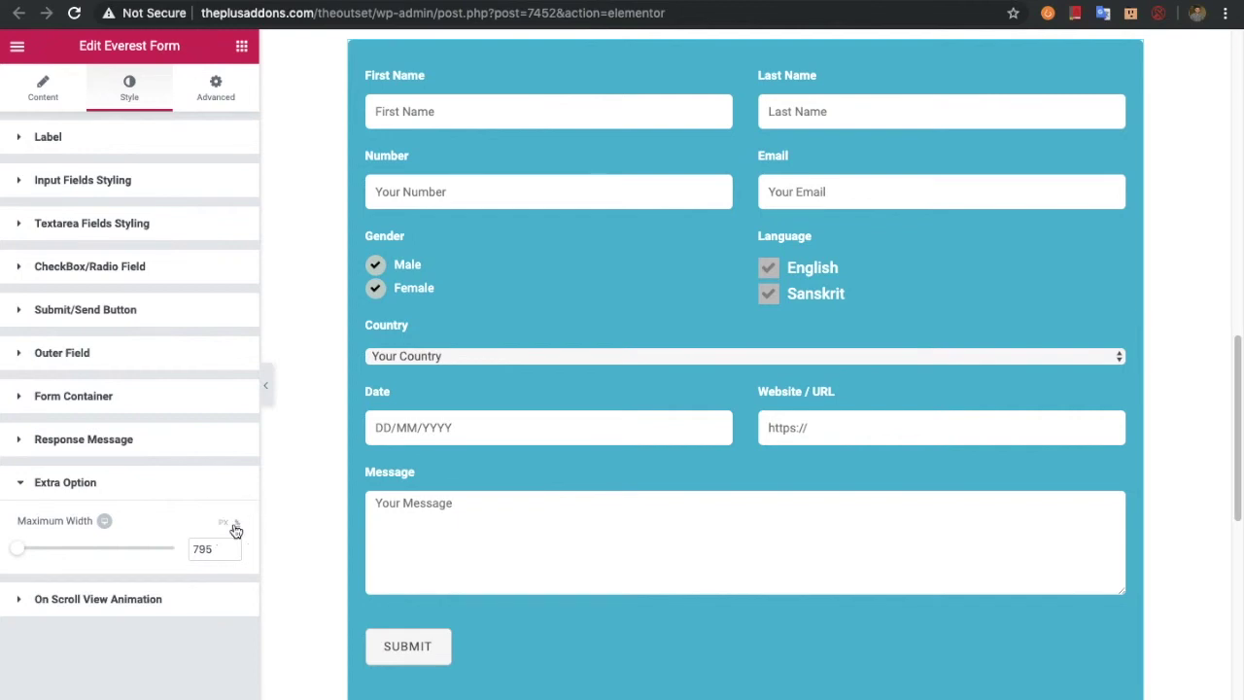
left_click(84, 598)
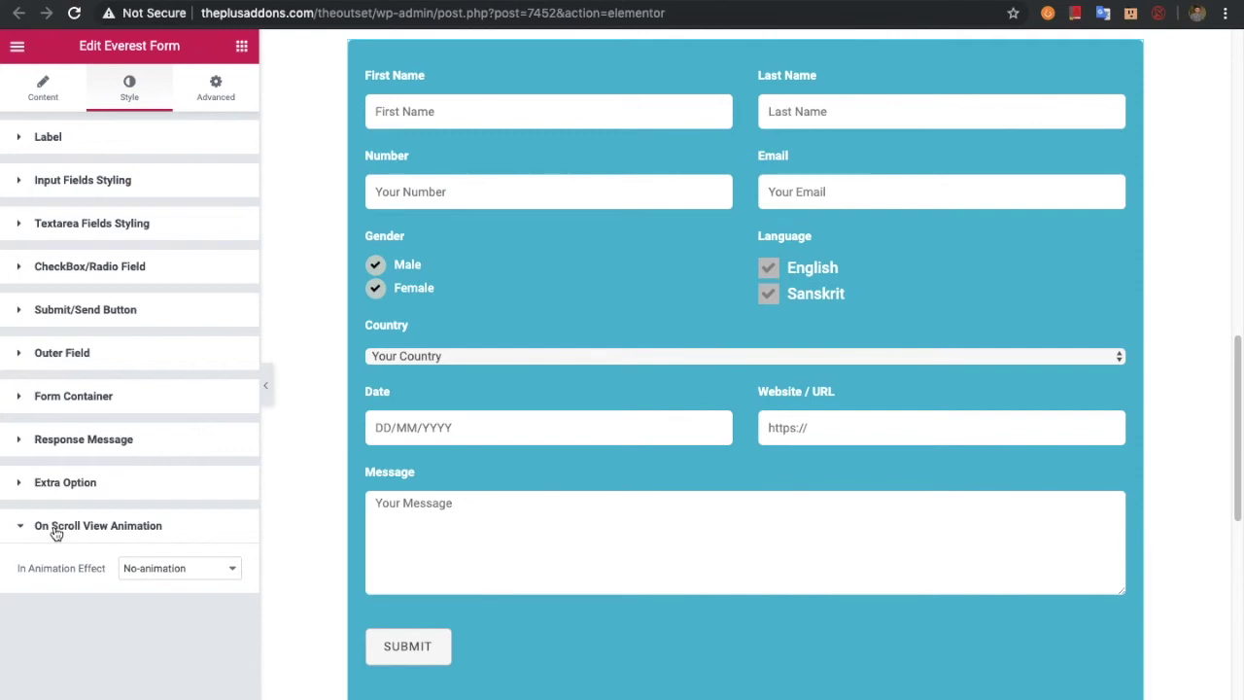
left_click(216, 89)
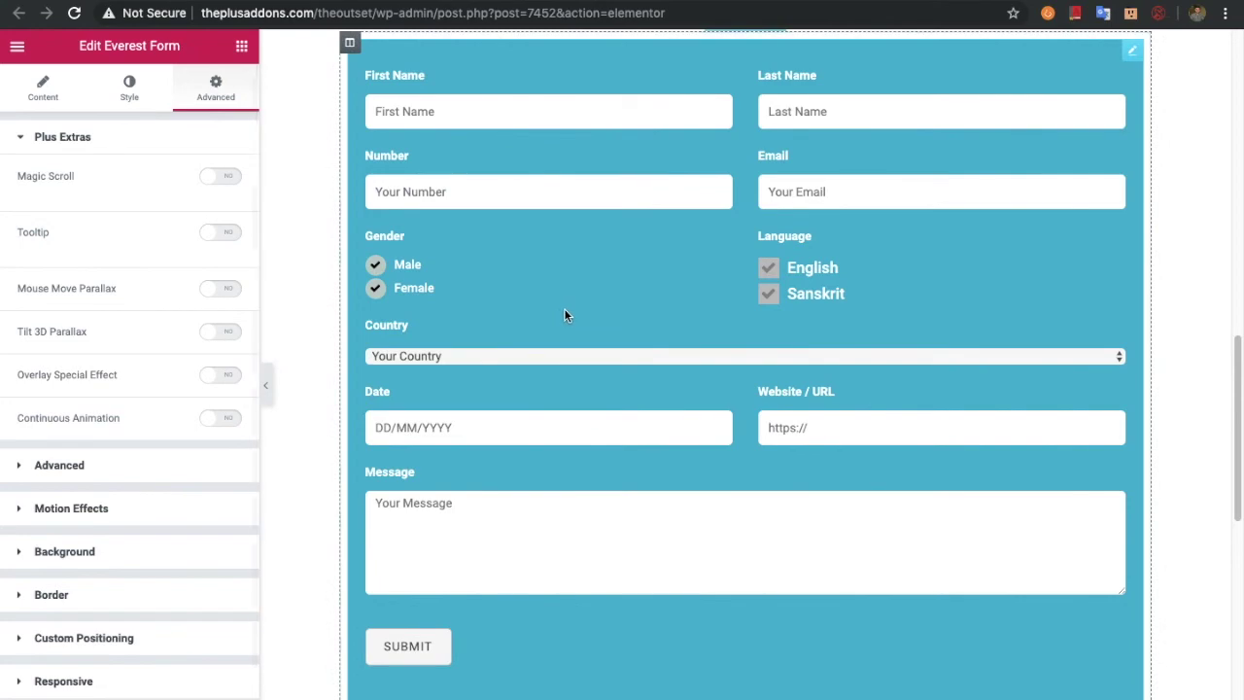
Scroll through the live Everest Forms demo page showing Form 1.
scroll(564, 307, "up", 3)
scroll(565, 307, "up", 8)
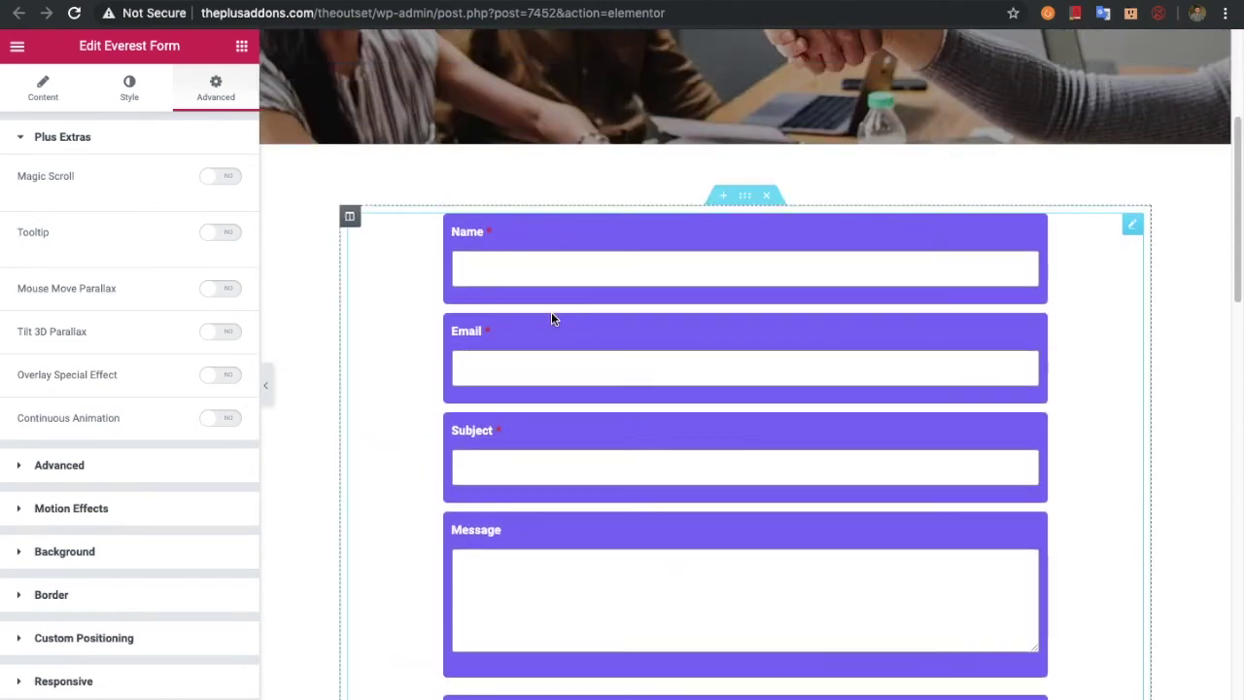
scroll(813, 170, "down", 2)
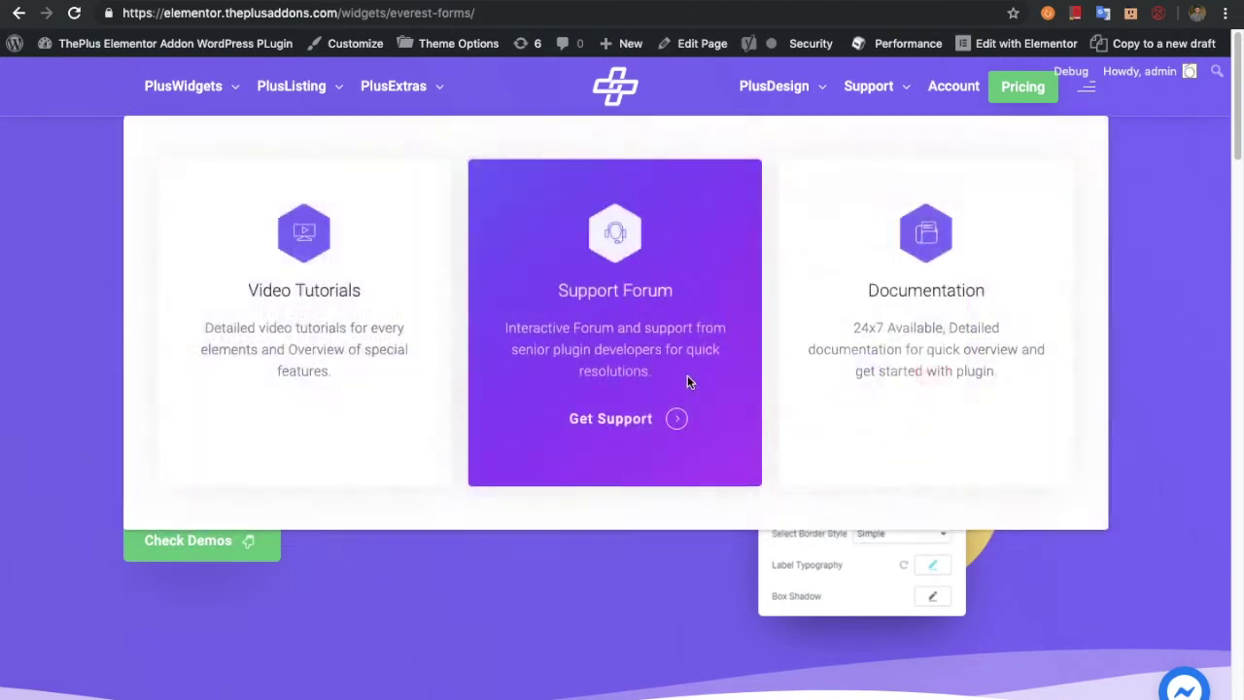
scroll(687, 380, "down", 10)
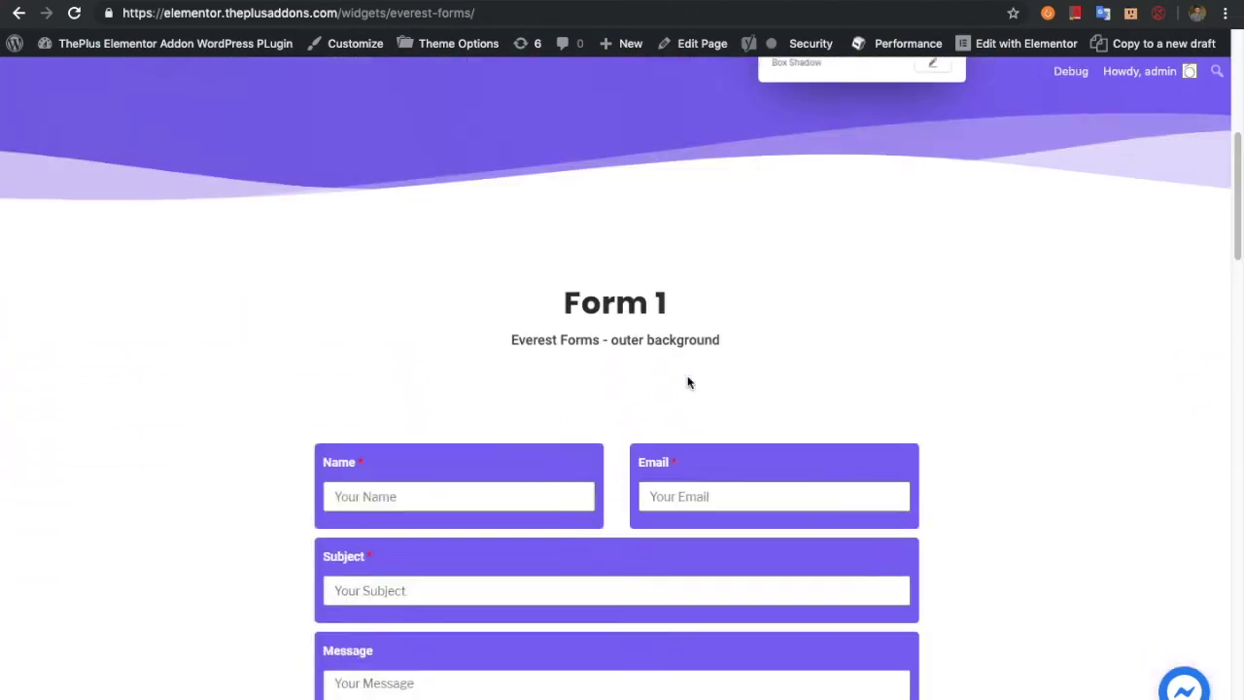
scroll(687, 379, "down", 3)
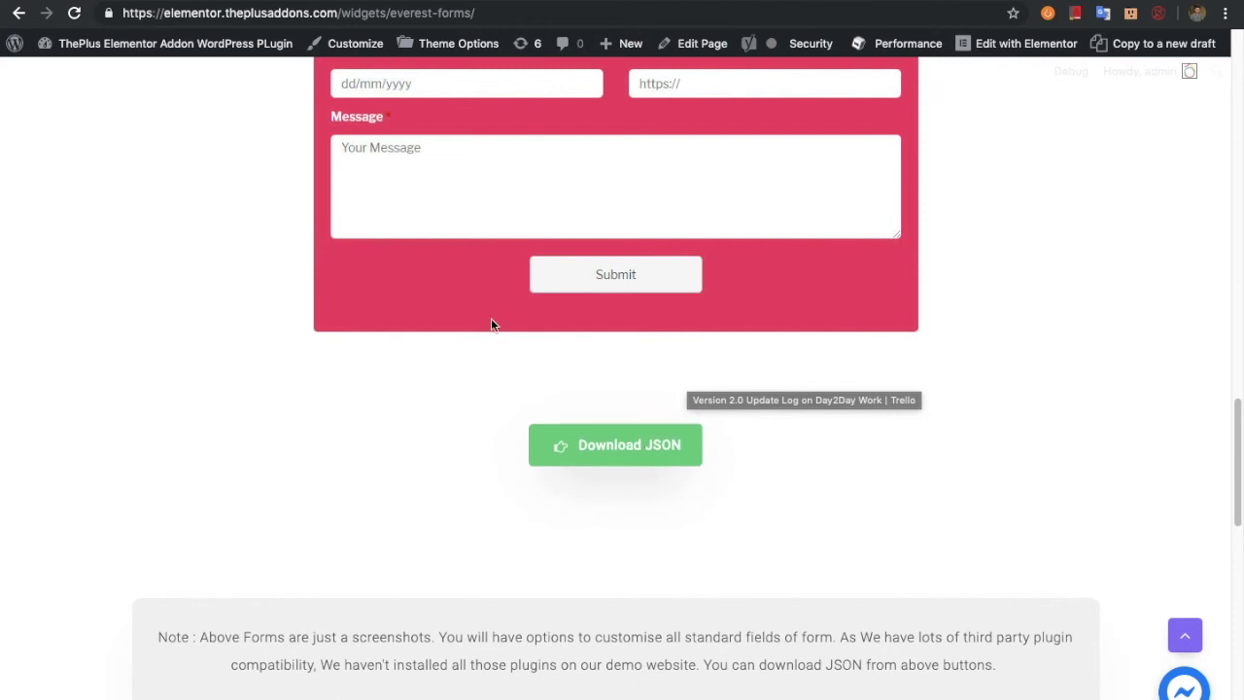
scroll(485, 311, "up", 1)
scroll(613, 428, "down", 2)
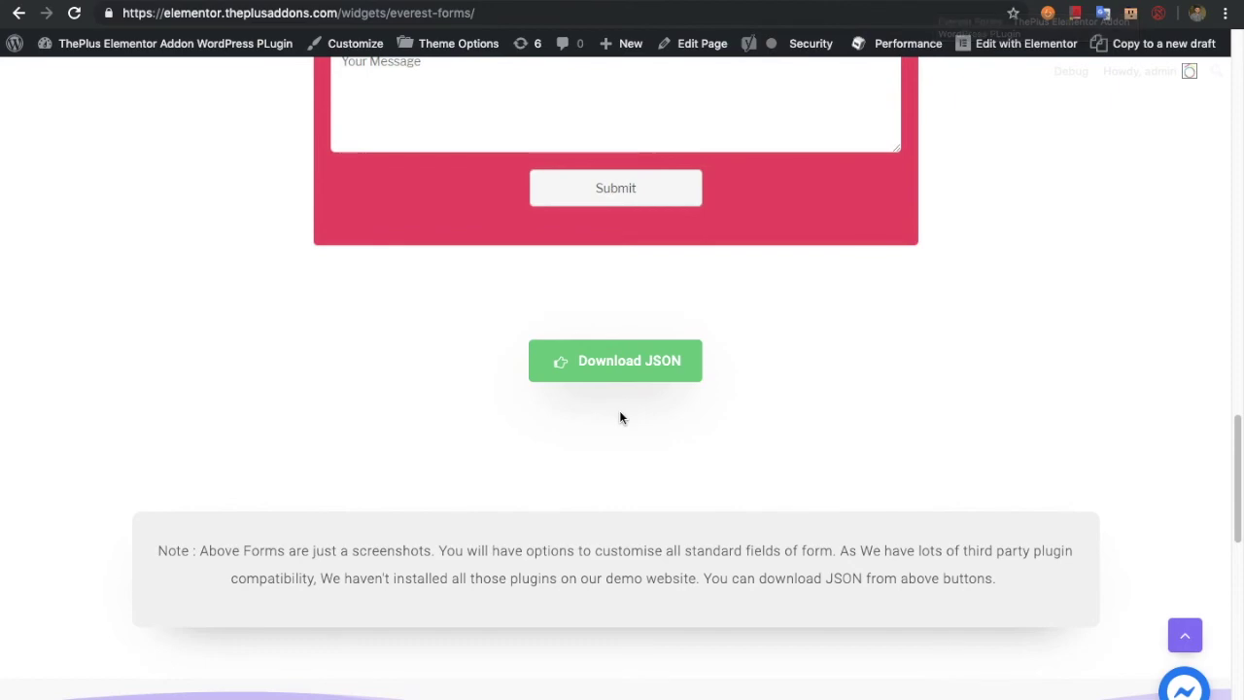
scroll(622, 412, "up", 10)
scroll(623, 415, "up", 10)
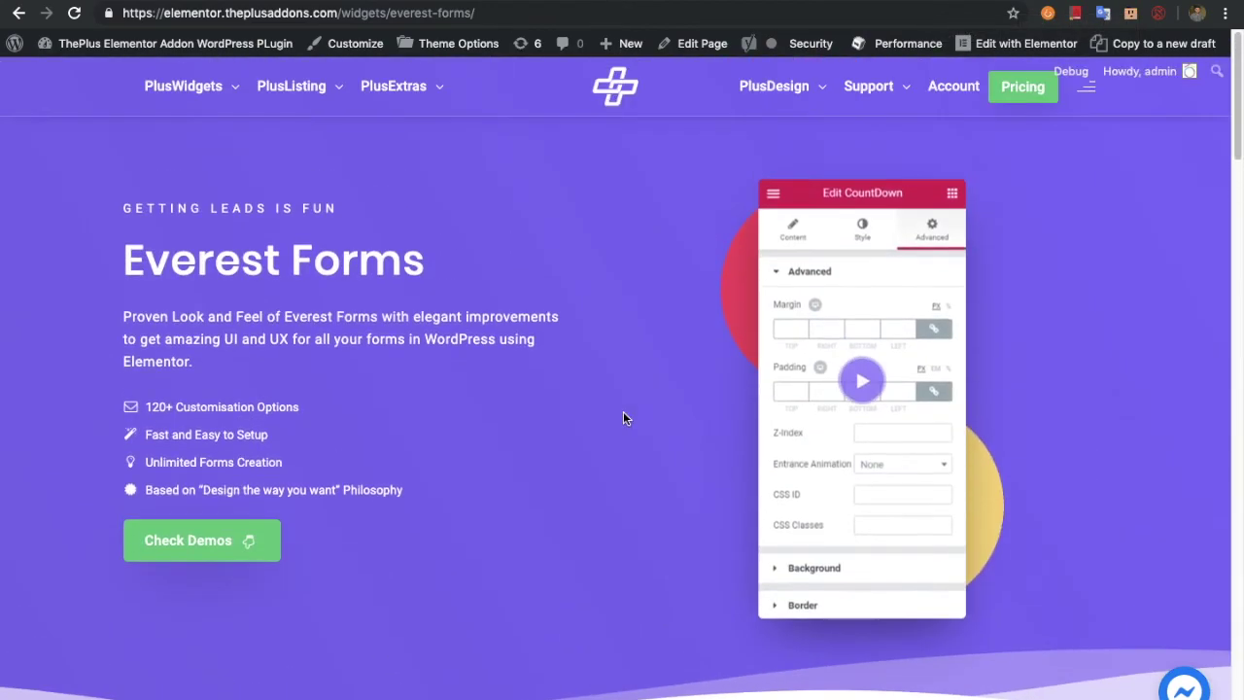